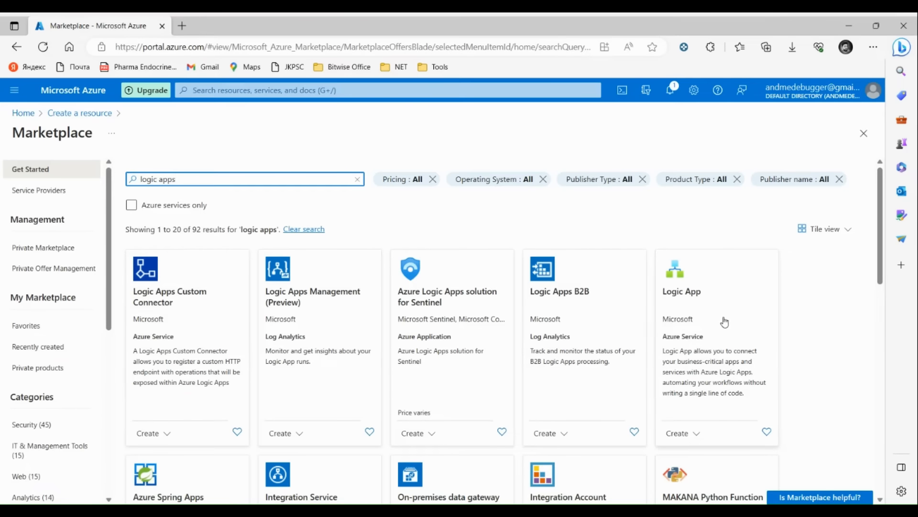
Step: Start a new Logic App on the Free Trial subscription in resource group youtube-demo-logic-app_group
{"action": "left_click", "coordinate": [721, 321]}
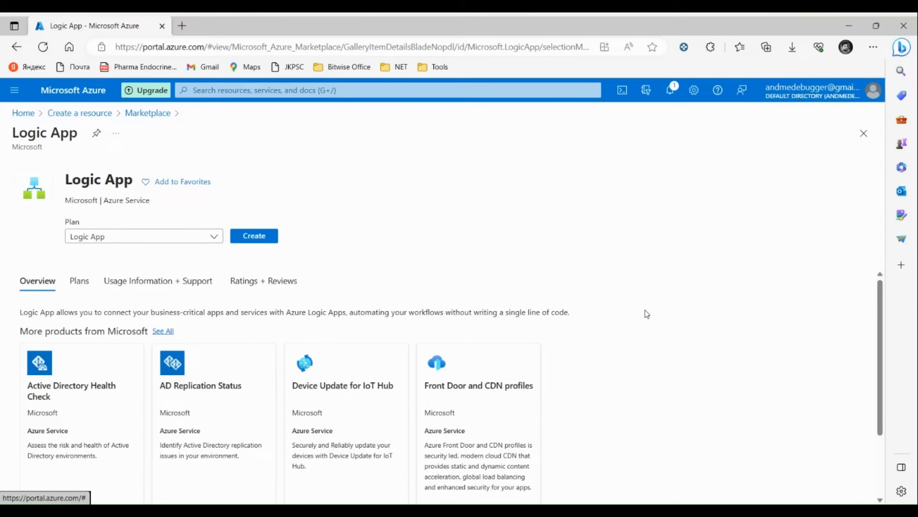
{"action": "left_click", "coordinate": [255, 237]}
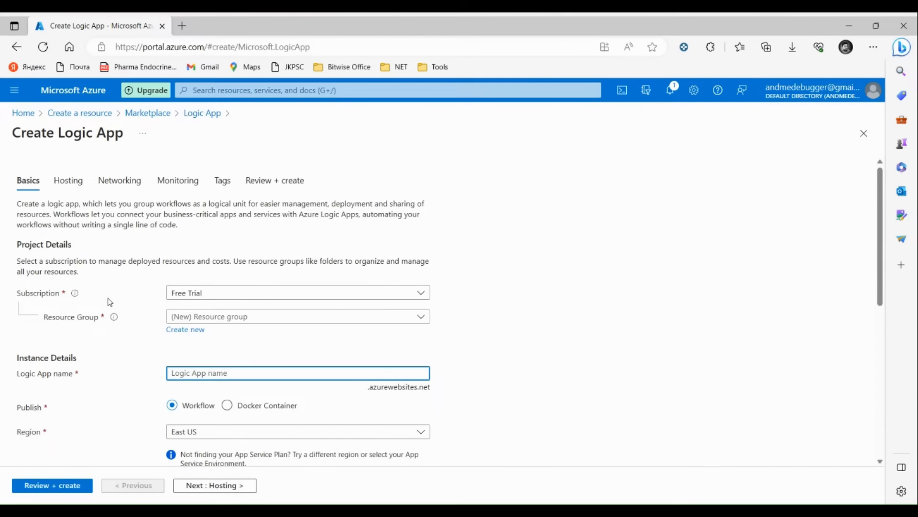
{"action": "left_click", "coordinate": [213, 297]}
{"action": "left_click", "coordinate": [213, 299]}
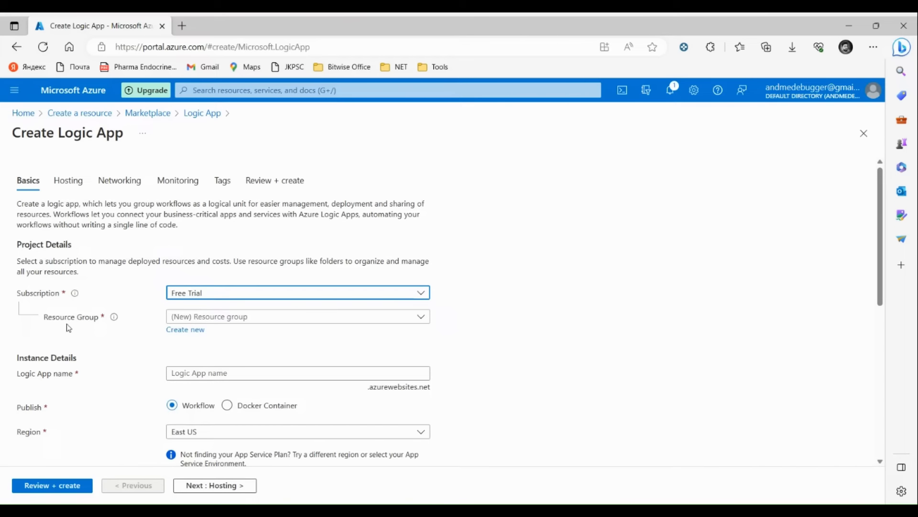
{"action": "left_click", "coordinate": [313, 317]}
{"action": "left_click", "coordinate": [208, 377]}
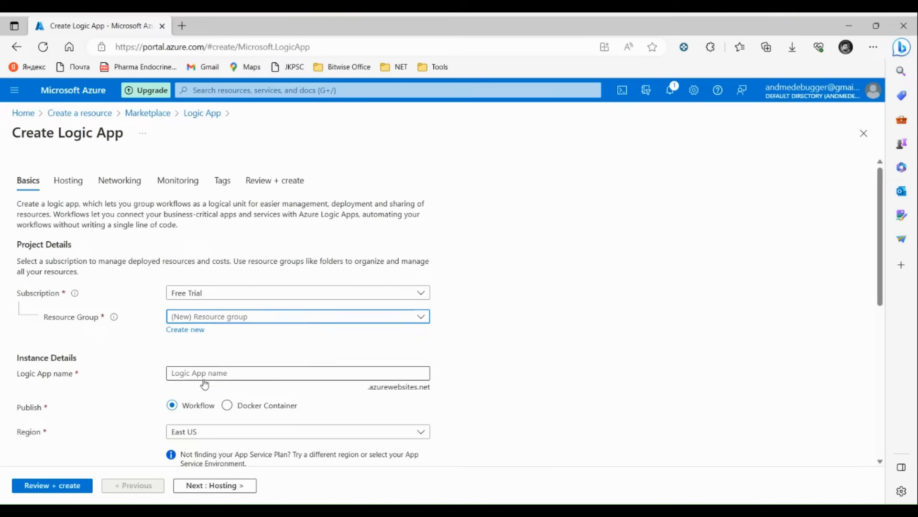
Step: Name the Logic App youtubedemologicapp
{"action": "scroll", "coordinate": [252, 346], "scroll_direction": "down", "scroll_amount": 3}
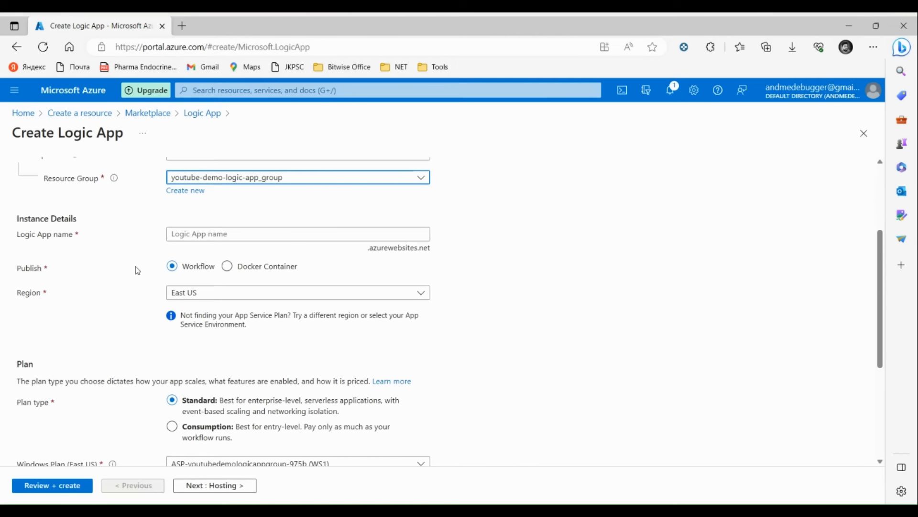
{"action": "left_click", "coordinate": [234, 235]}
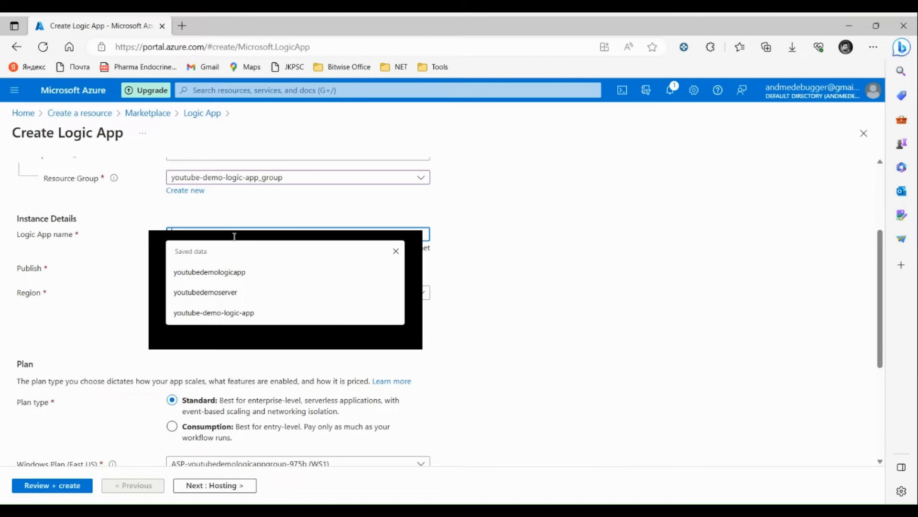
{"action": "left_click", "coordinate": [231, 271]}
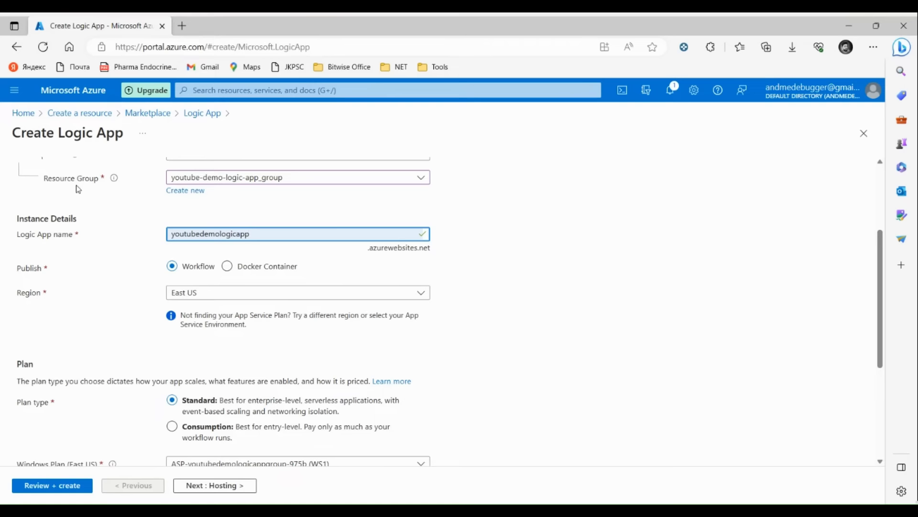
Step: Check the Standard plan and zone redundancy settings, then review and create youtubedemologicapp
{"action": "scroll", "coordinate": [81, 339], "scroll_direction": "down", "scroll_amount": 2}
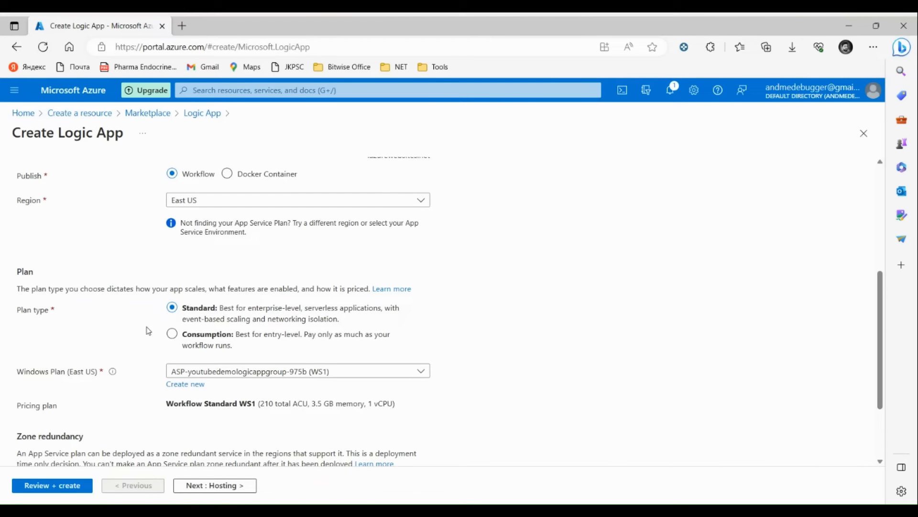
{"action": "scroll", "coordinate": [133, 372], "scroll_direction": "down", "scroll_amount": 2}
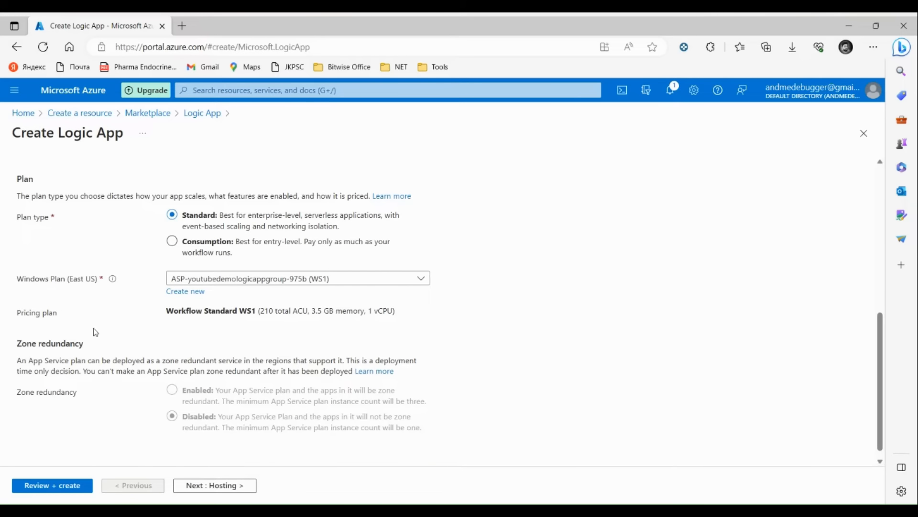
{"action": "scroll", "coordinate": [116, 373], "scroll_direction": "down", "scroll_amount": 1}
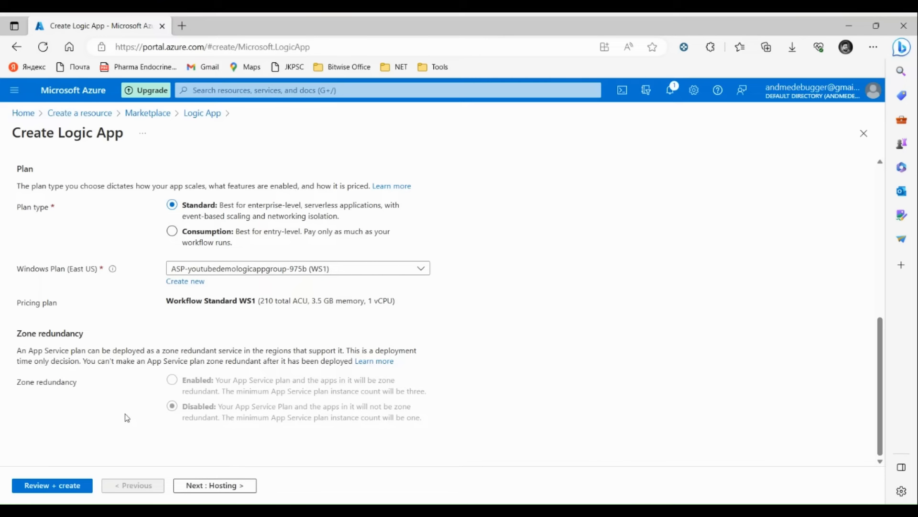
{"action": "left_click", "coordinate": [56, 493]}
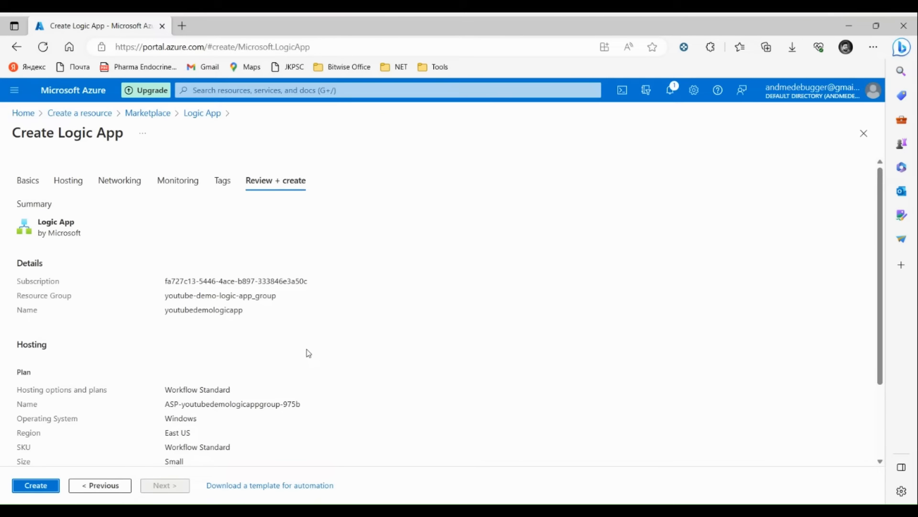
{"action": "left_click", "coordinate": [36, 485]}
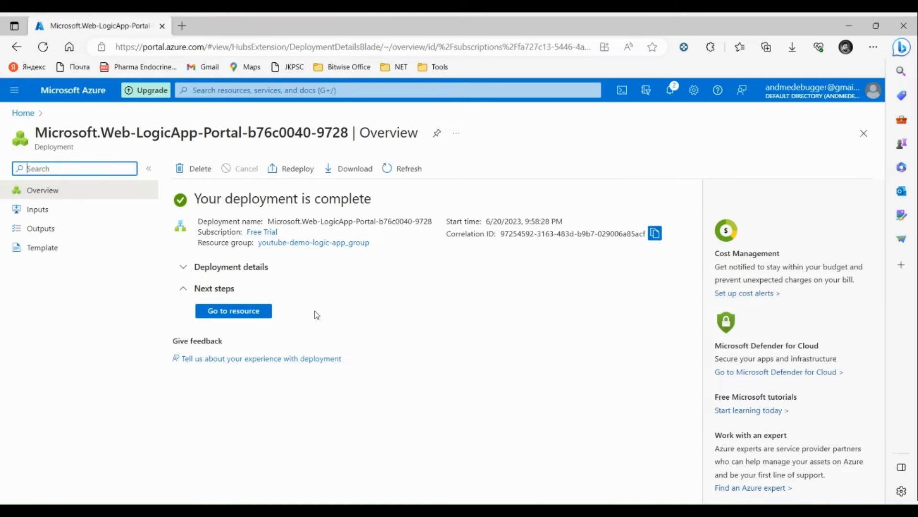
Step: Create a Stateful workflow named youtubeworkflow in youtubedemologicapp and open it
{"action": "left_click", "coordinate": [248, 314]}
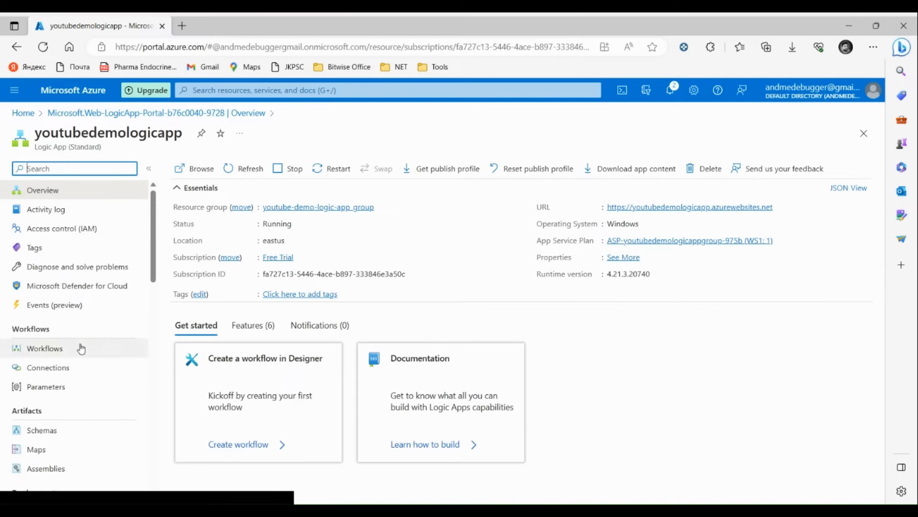
{"action": "left_click", "coordinate": [53, 353]}
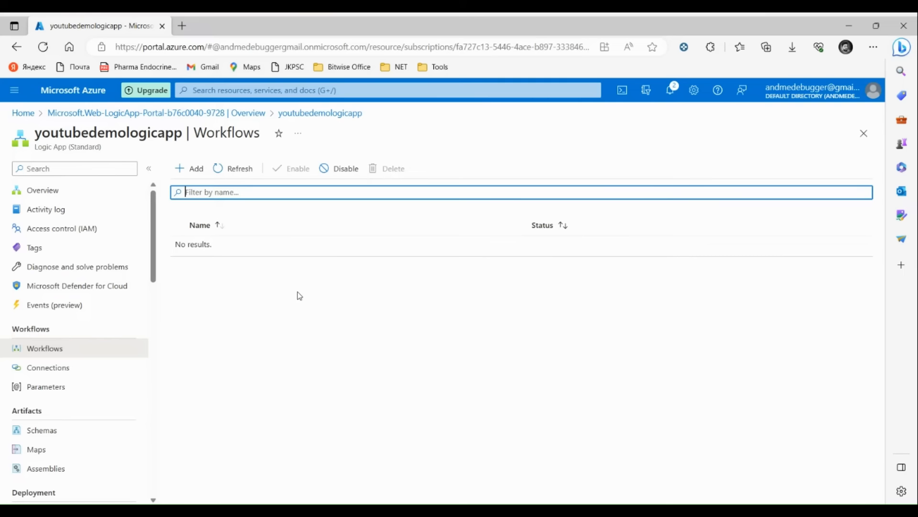
{"action": "left_click", "coordinate": [187, 169]}
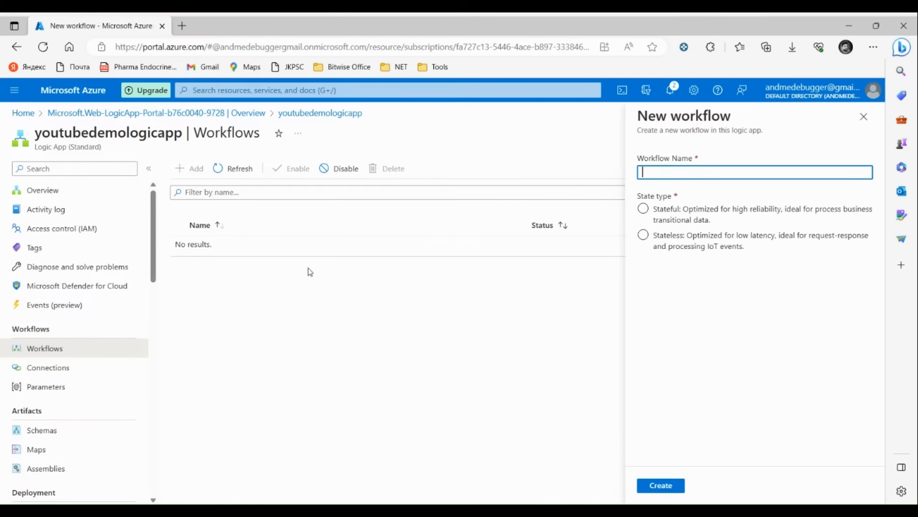
{"action": "left_click", "coordinate": [674, 167]}
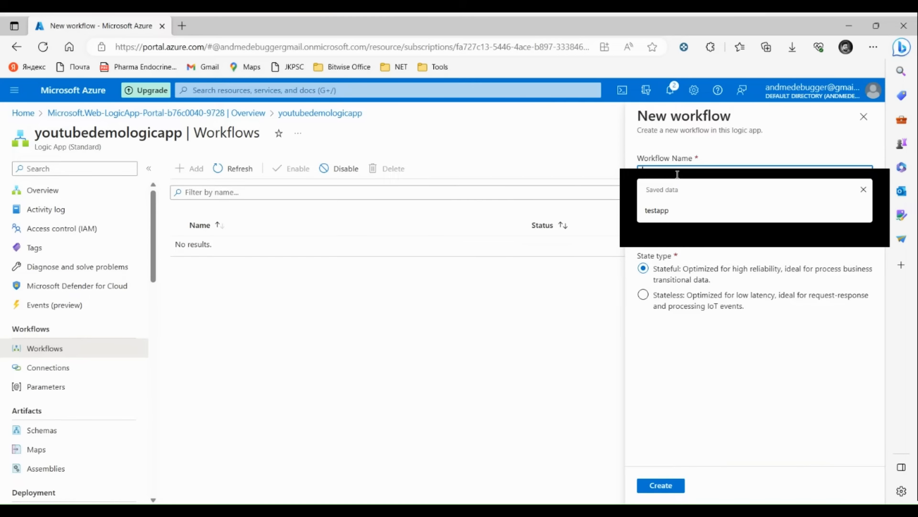
{"action": "type", "text": "youtubeworkflow"}
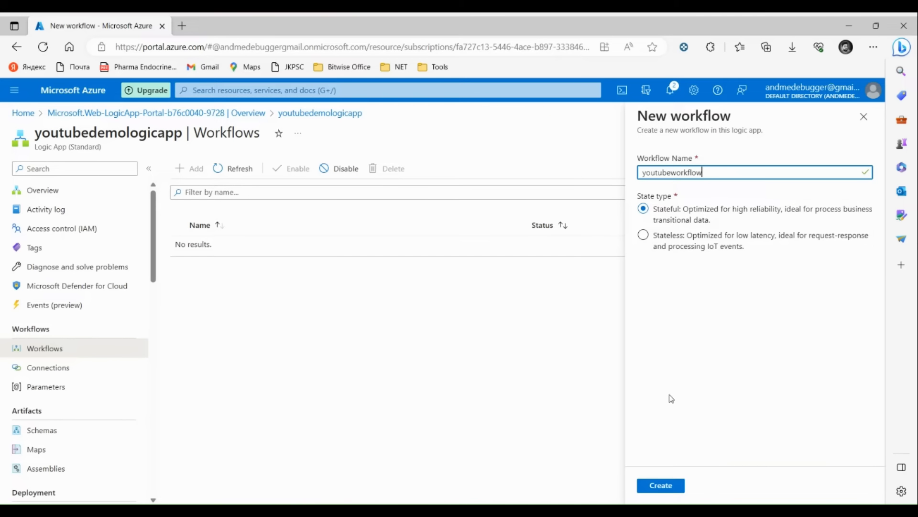
{"action": "left_click", "coordinate": [655, 485]}
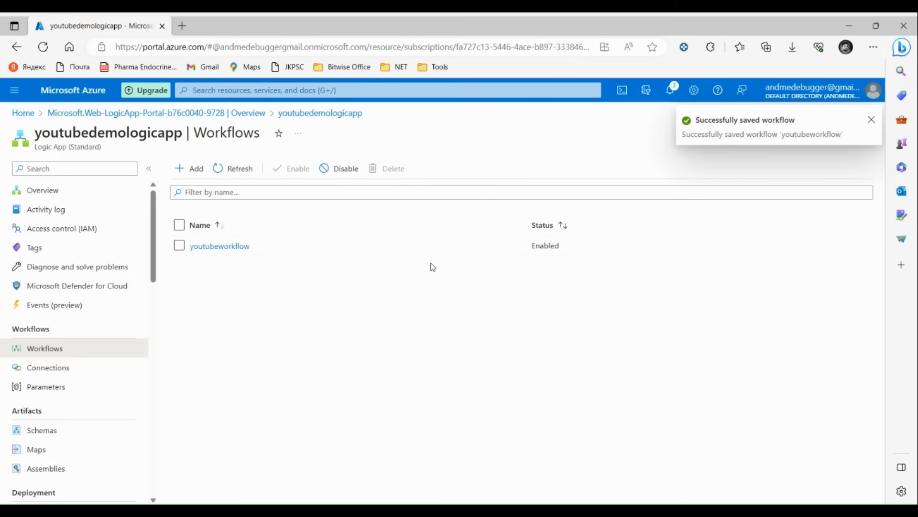
{"action": "left_click", "coordinate": [239, 247]}
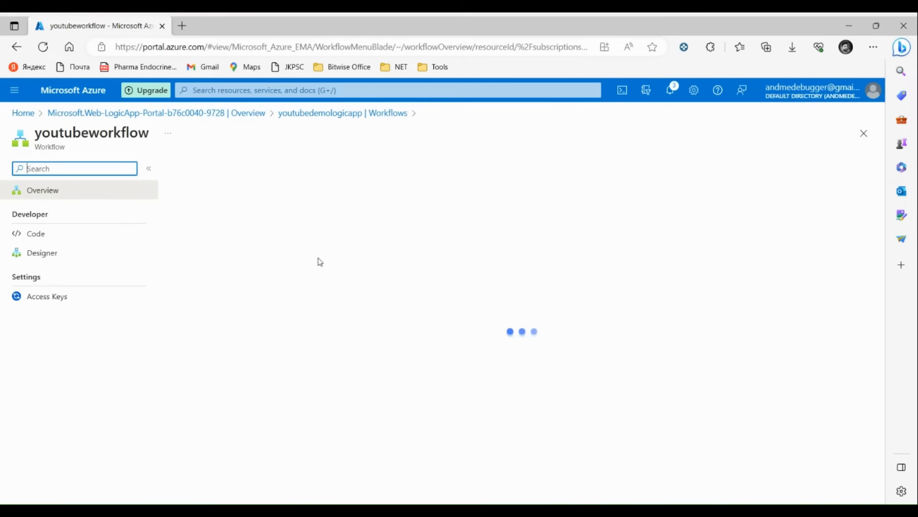
Step: Add the 'When a HTTP request is received' trigger in the designer and open the add-step choice below it
{"action": "left_click", "coordinate": [66, 253]}
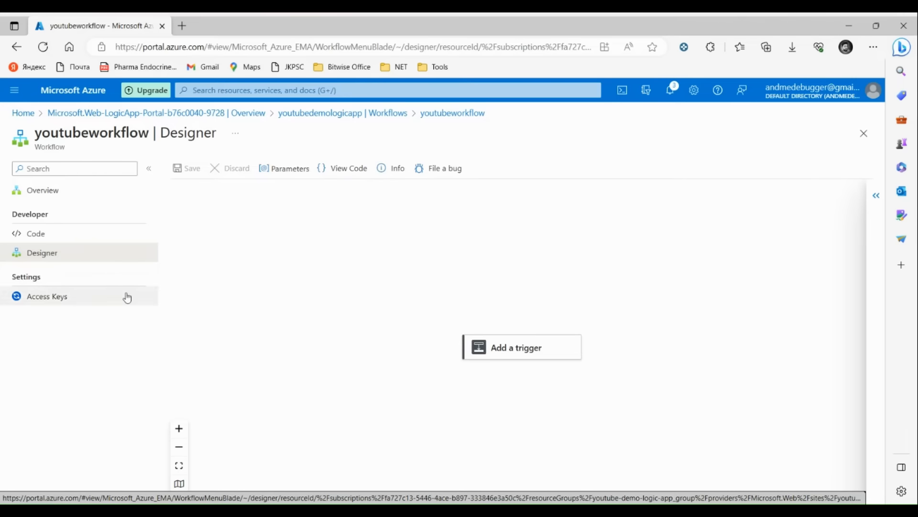
{"action": "left_click", "coordinate": [517, 350]}
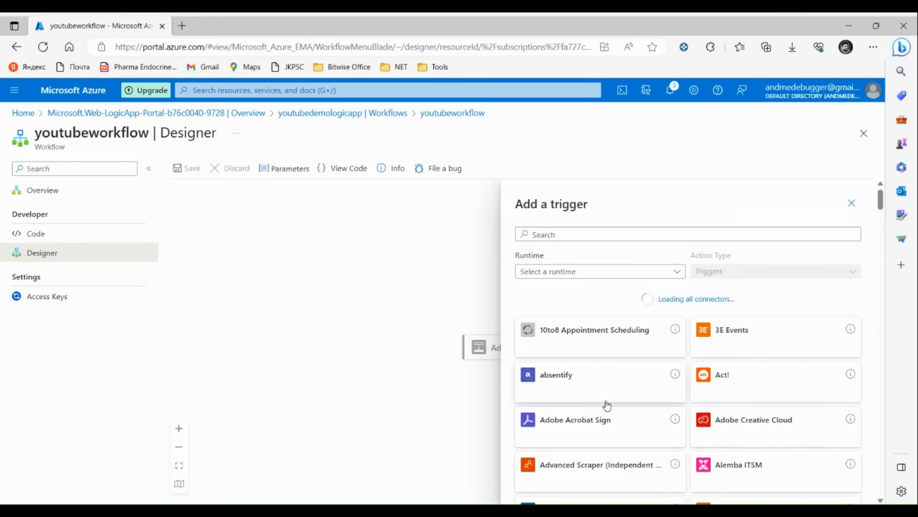
{"action": "scroll", "coordinate": [607, 405], "scroll_direction": "down", "scroll_amount": 2}
{"action": "scroll", "coordinate": [607, 406], "scroll_direction": "up", "scroll_amount": 2}
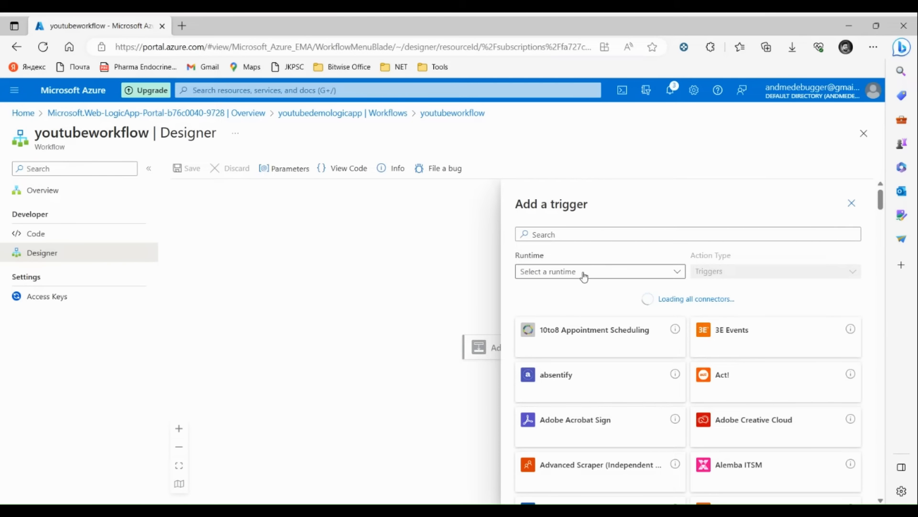
{"action": "left_click", "coordinate": [572, 234]}
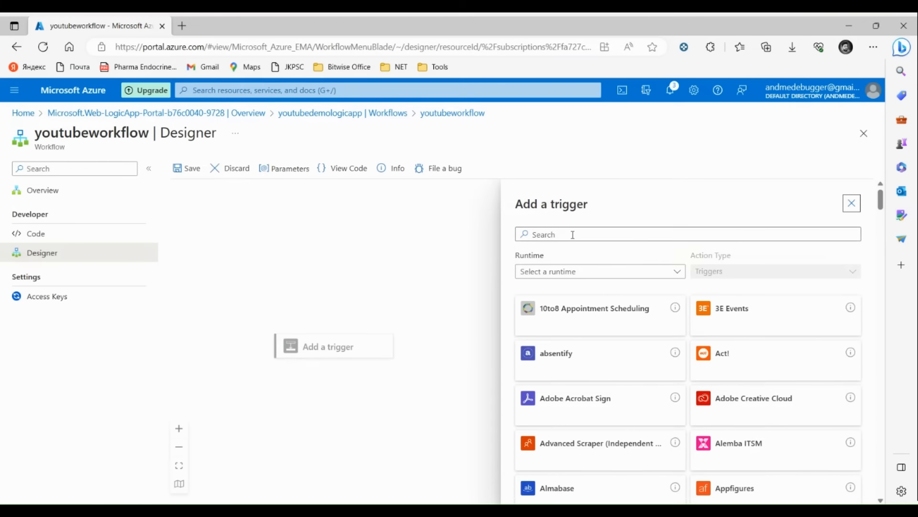
{"action": "type", "text": "http"}
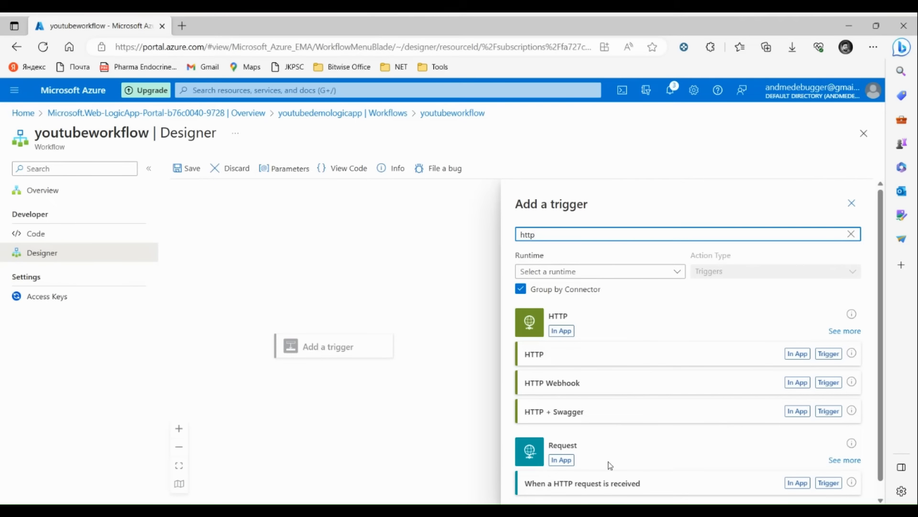
{"action": "scroll", "coordinate": [610, 466], "scroll_direction": "down", "scroll_amount": 1}
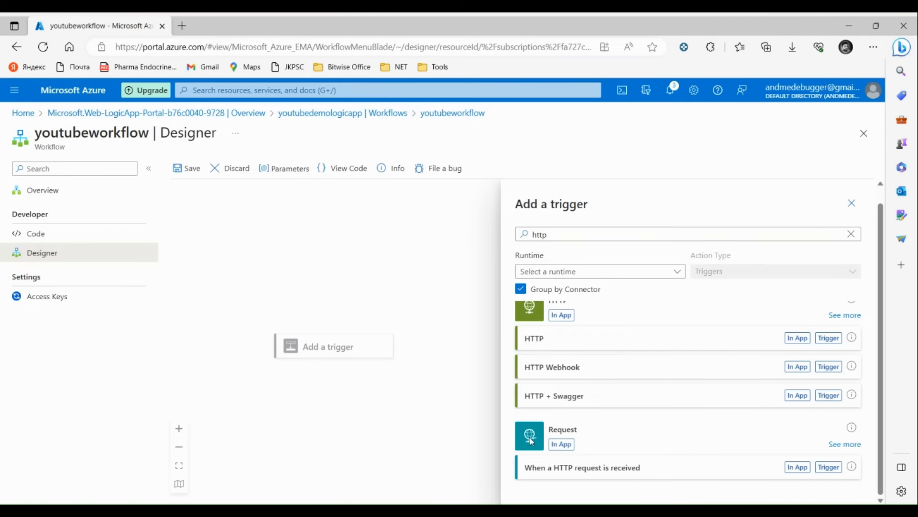
{"action": "left_click", "coordinate": [795, 469]}
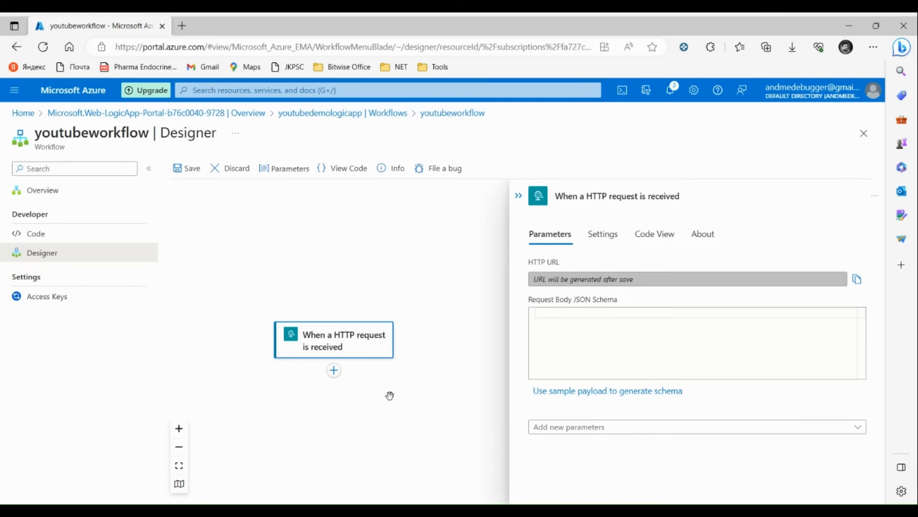
{"action": "left_click", "coordinate": [334, 375]}
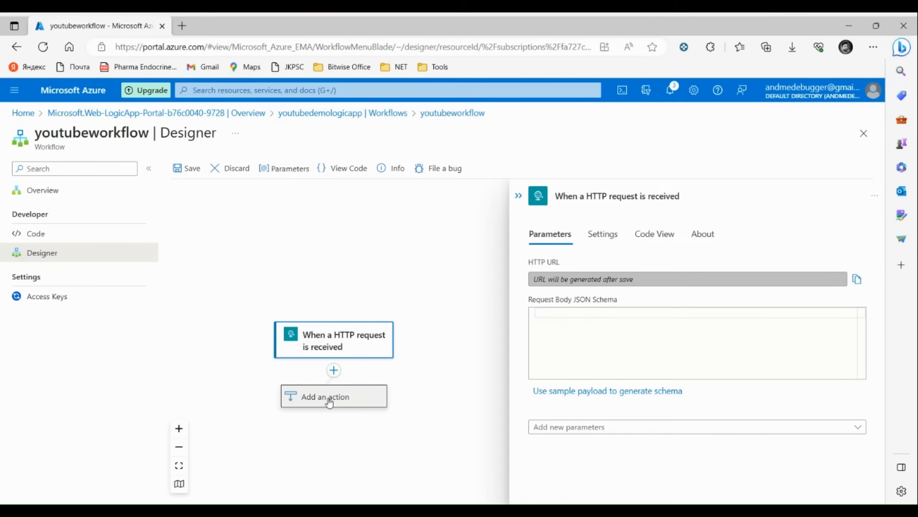
Step: Search 'outlook' and add the Outlook.com Send an email (V2) action after the trigger
{"action": "left_click", "coordinate": [327, 398]}
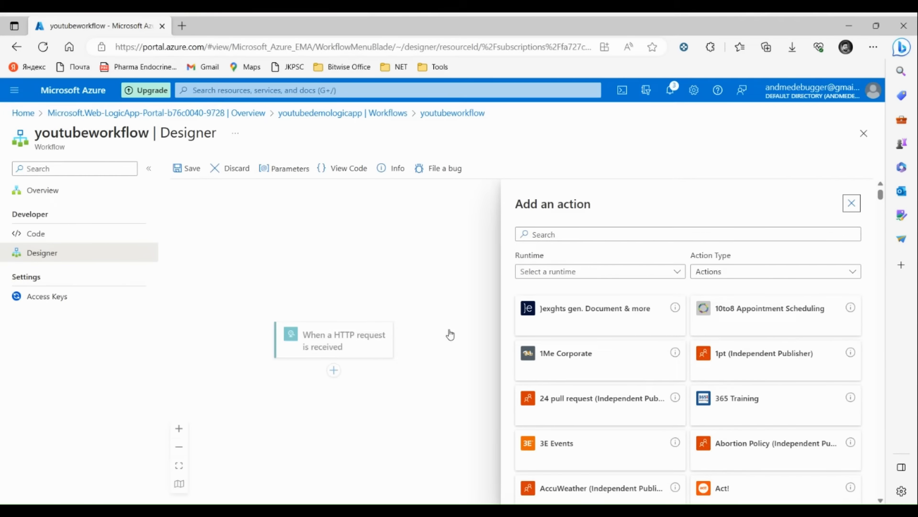
{"action": "left_click", "coordinate": [566, 238]}
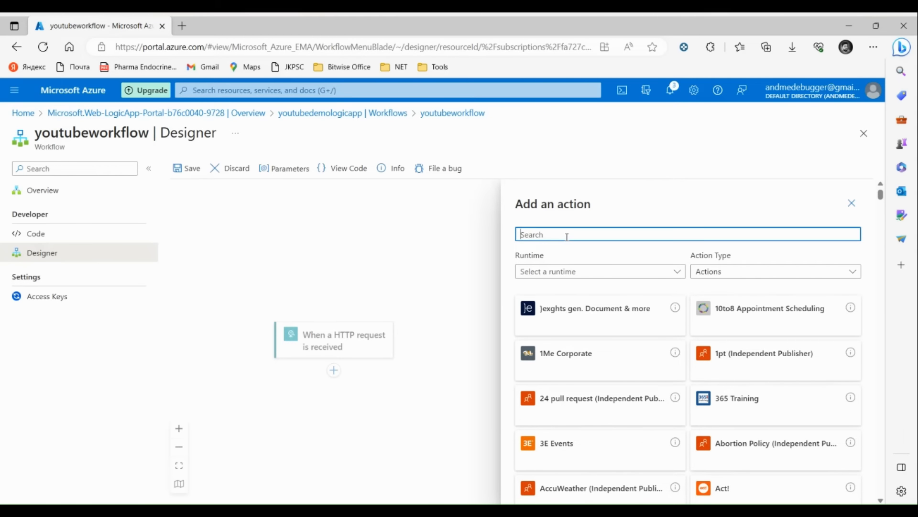
{"action": "type", "text": "out"}
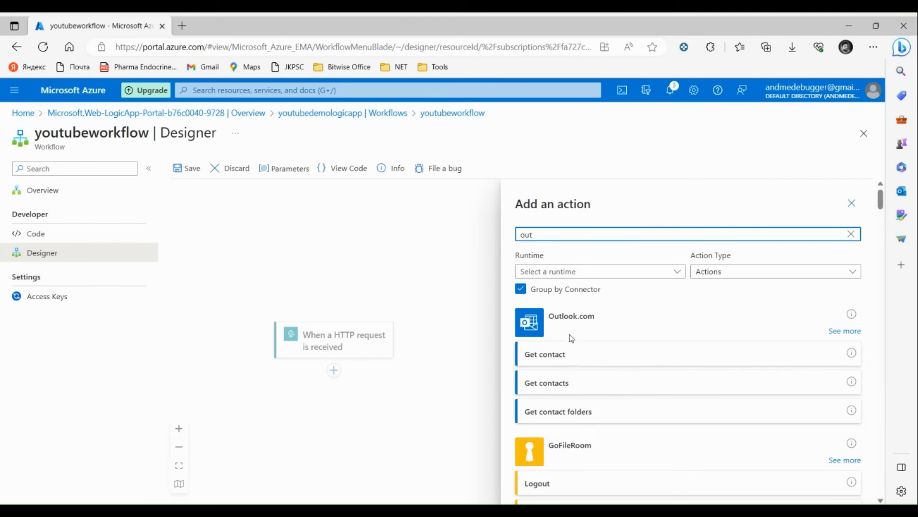
{"action": "scroll", "coordinate": [596, 433], "scroll_direction": "down", "scroll_amount": 3}
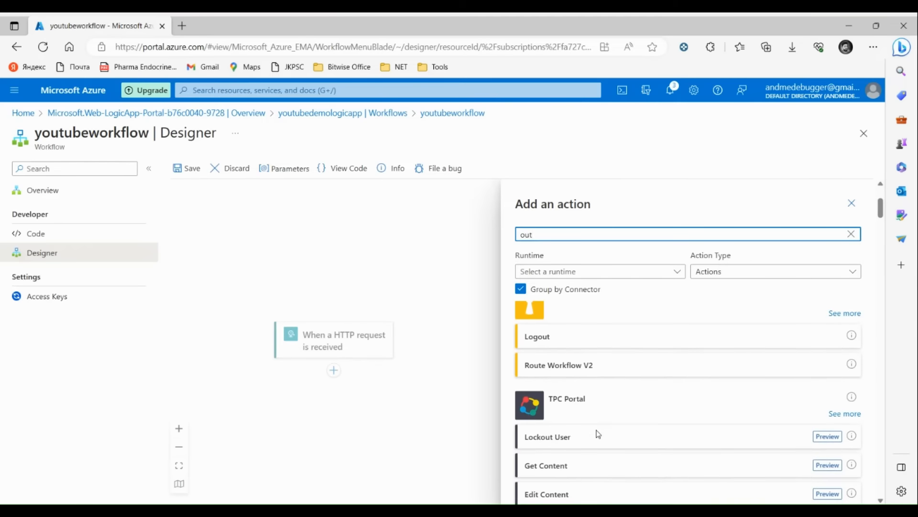
{"action": "scroll", "coordinate": [597, 435], "scroll_direction": "down", "scroll_amount": 2}
{"action": "scroll", "coordinate": [597, 435], "scroll_direction": "up", "scroll_amount": 4}
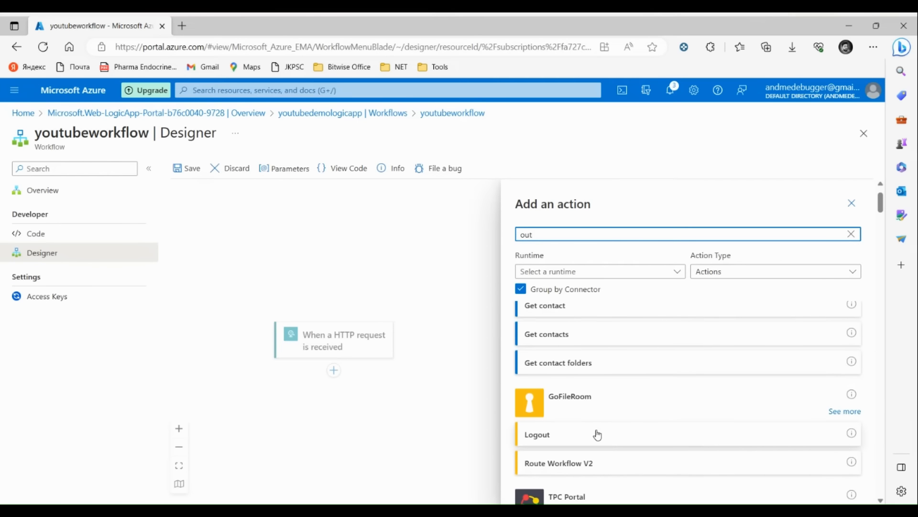
{"action": "type", "text": "look"}
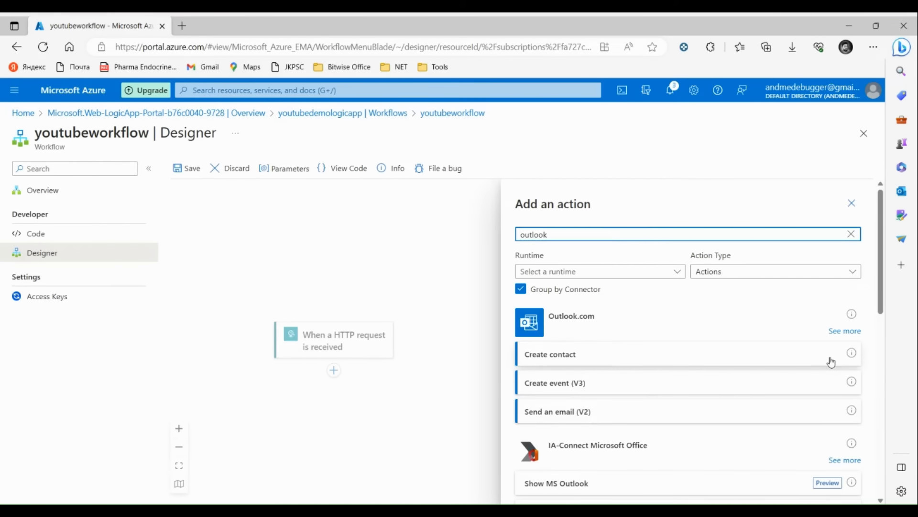
{"action": "left_click", "coordinate": [845, 330]}
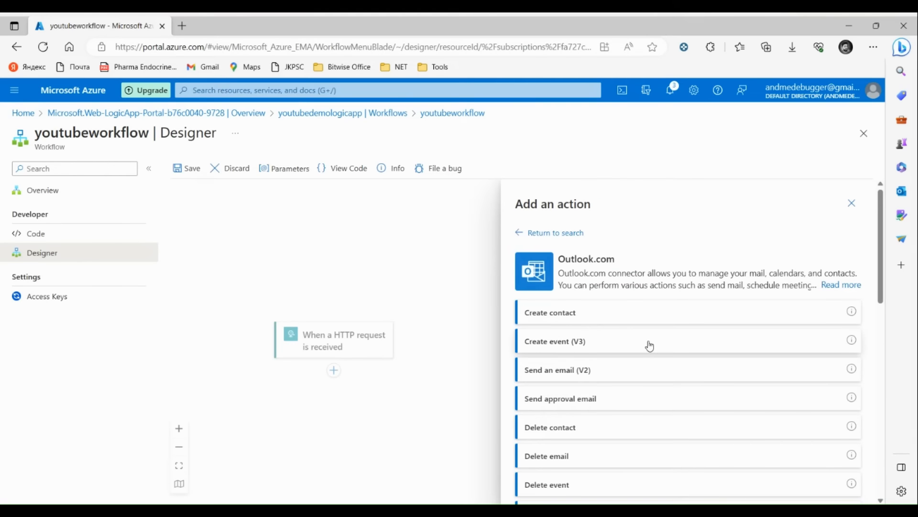
{"action": "left_click", "coordinate": [581, 382]}
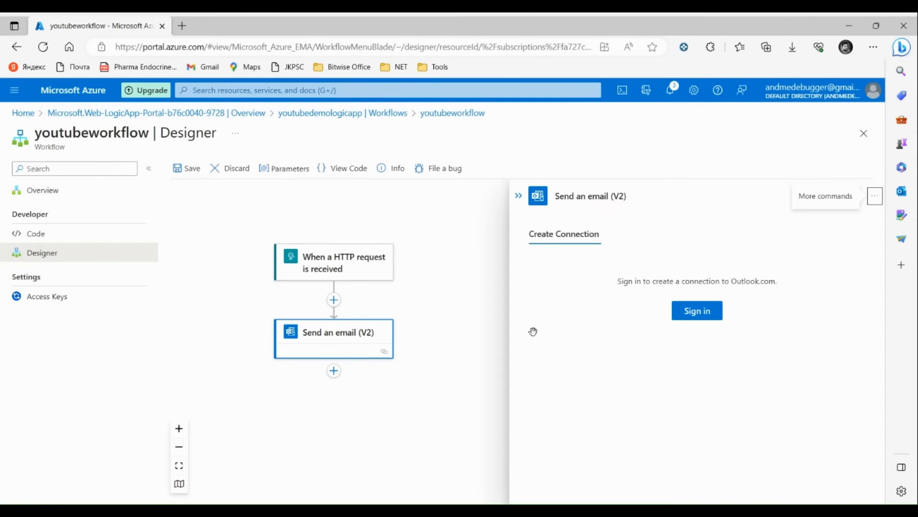
Step: Sign in to Outlook.com, enter the recipient's e-mail address, and set subject 'Codebite Youtube test email'
{"action": "left_click", "coordinate": [692, 315]}
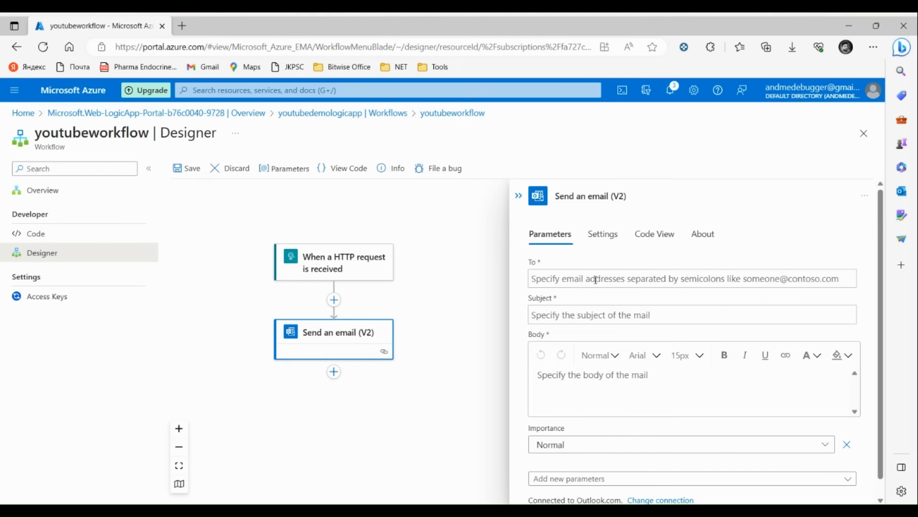
{"action": "left_click", "coordinate": [596, 280]}
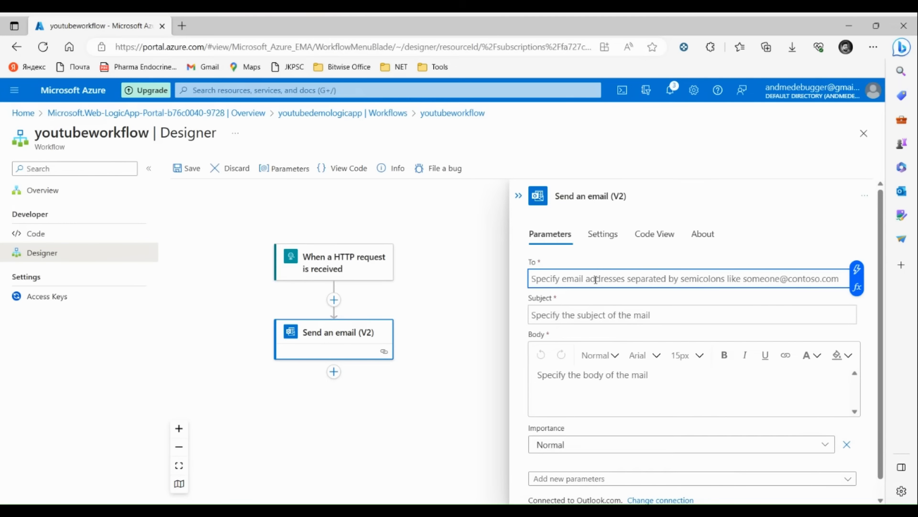
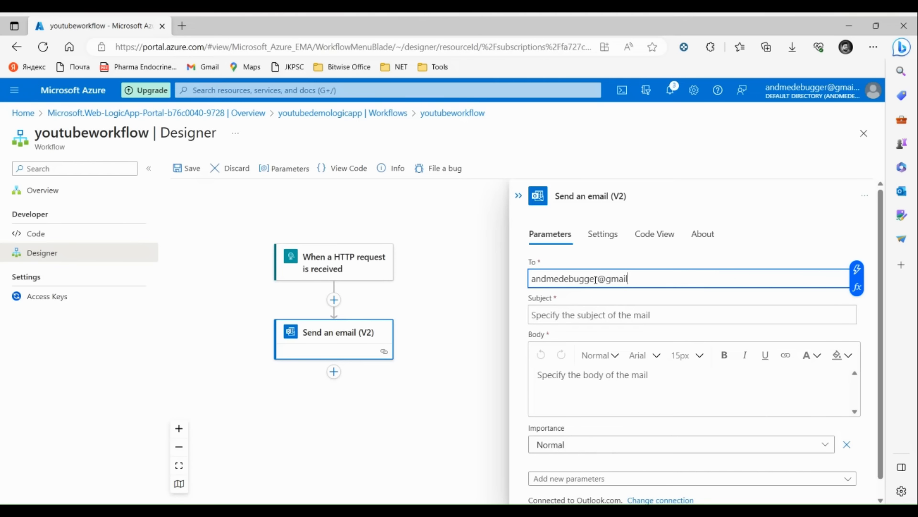
{"action": "left_click", "coordinate": [584, 321]}
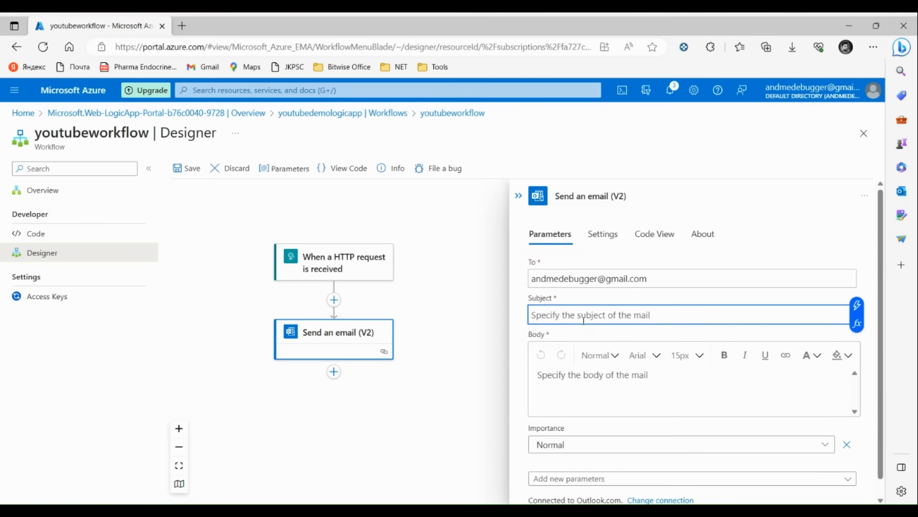
{"action": "type", "text": "Co"}
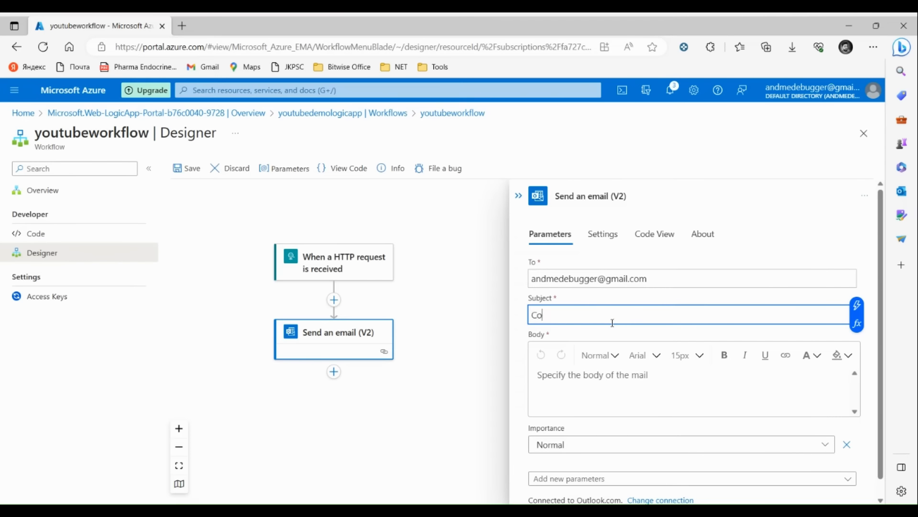
{"action": "type", "text": "debite Youtue"}
{"action": "key", "text": "BackSpace"}
{"action": "key", "text": "BackSpace"}
{"action": "type", "text": "ube test"}
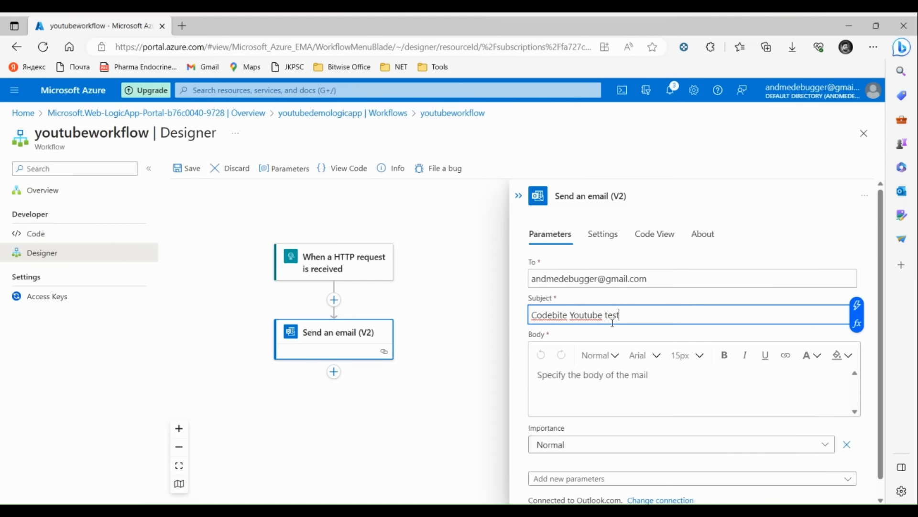
{"action": "type", "text": " email"}
Step: Write the body 'Hi, / This is an autogenerated email from azure logic. / Thanks, / CodeBite'
{"action": "left_click", "coordinate": [587, 385]}
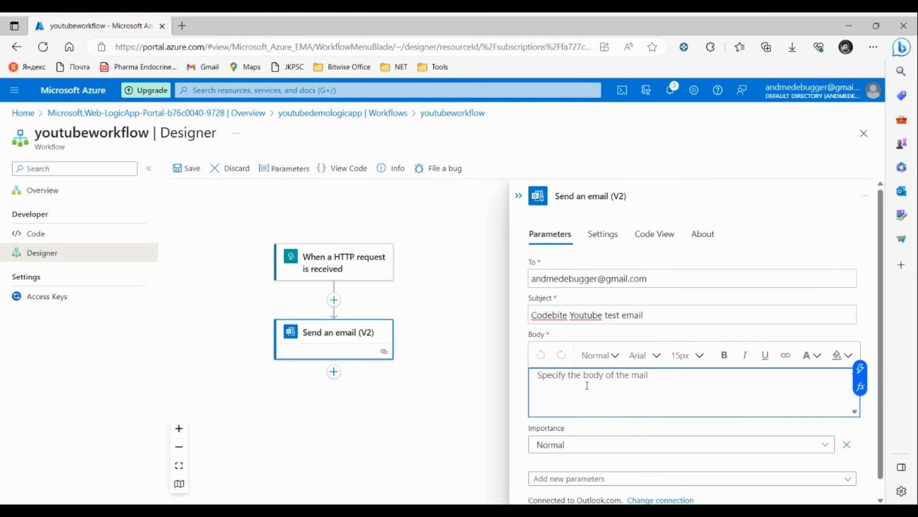
{"action": "type", "text": "Hi"}
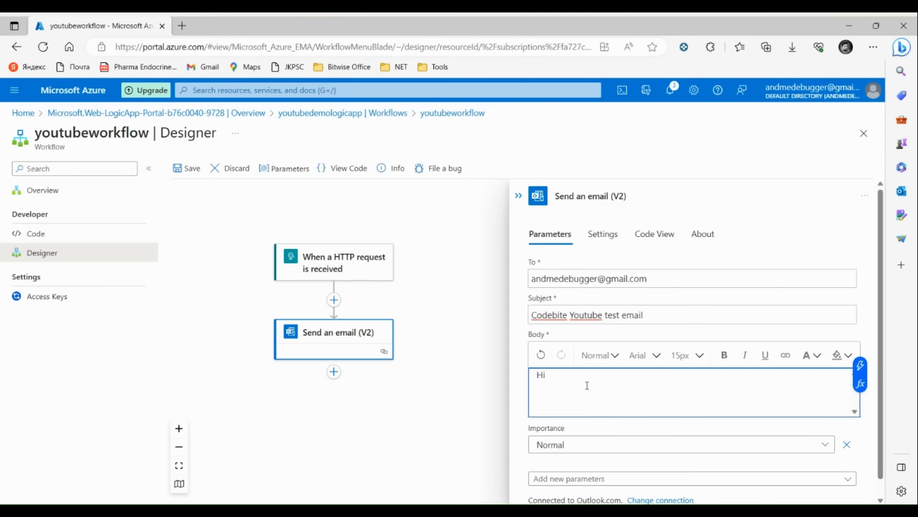
{"action": "key", "text": "Return"}
{"action": "key", "text": "BackSpace"}
{"action": "type", "text": ","}
{"action": "key", "text": "Return"}
{"action": "key", "text": "Return"}
{"action": "type", "text": "This"}
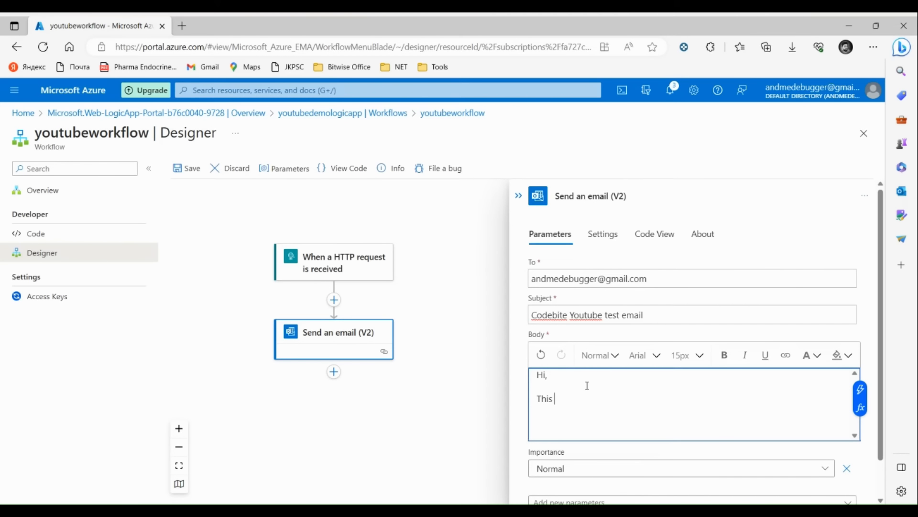
{"action": "type", "text": " is an autogenerated email from az"}
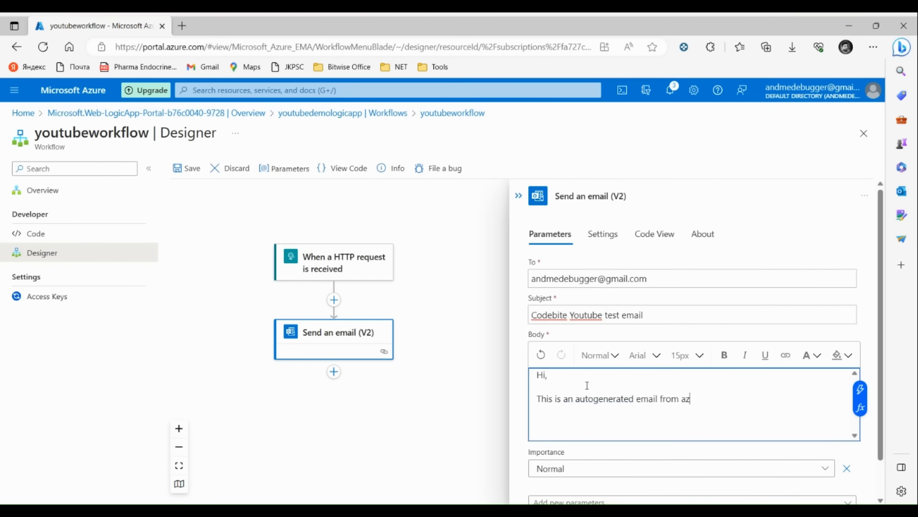
{"action": "type", "text": "ure logic."}
{"action": "key", "text": "Return"}
{"action": "key", "text": "Return"}
{"action": "type", "text": "Th"}
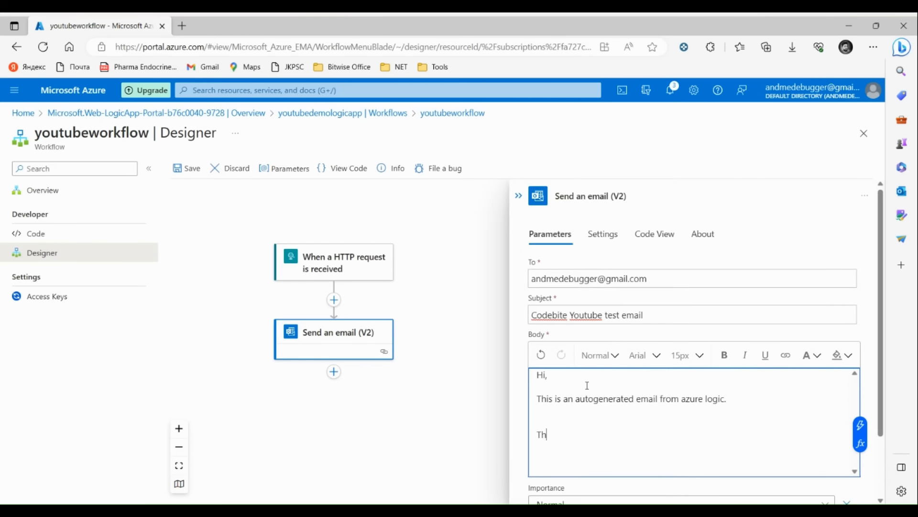
{"action": "type", "text": "anks,"}
{"action": "key", "text": "Return"}
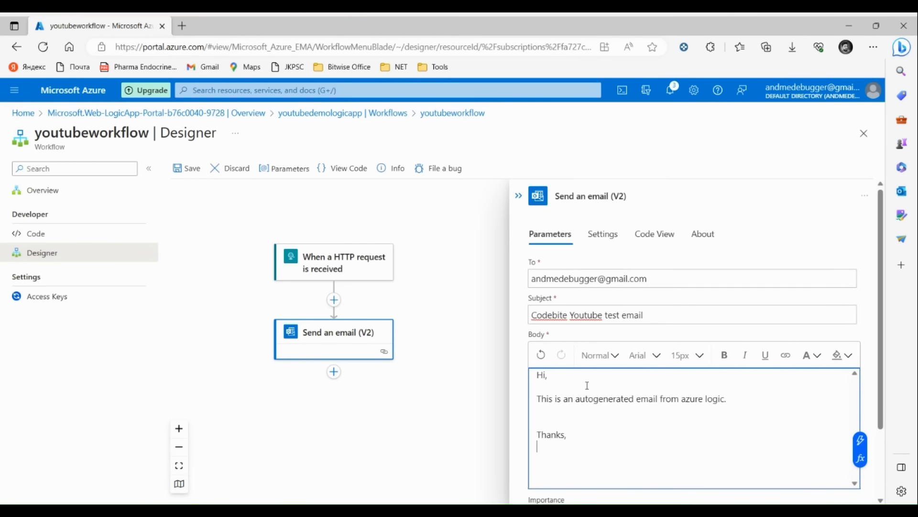
{"action": "type", "text": "CodeBite"}
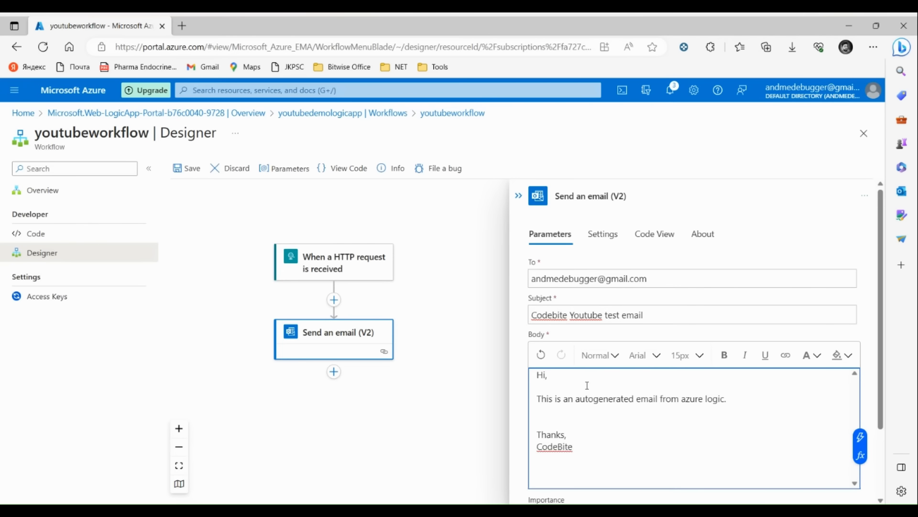
{"action": "type", "text": " You"}
{"action": "key", "text": "BackSpace"}
{"action": "key", "text": "BackSpace"}
{"action": "key", "text": "BackSpace"}
{"action": "scroll", "coordinate": [587, 385], "scroll_direction": "down", "scroll_amount": 2}
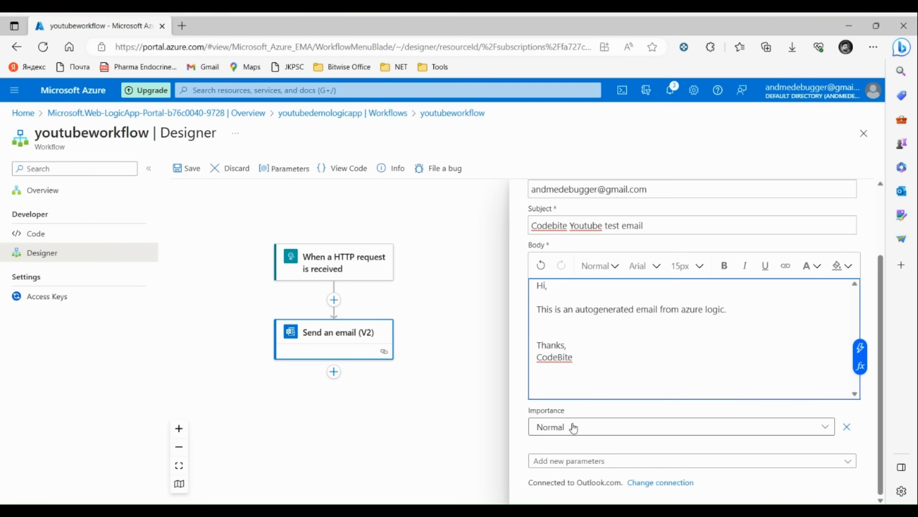
{"action": "left_click", "coordinate": [621, 433]}
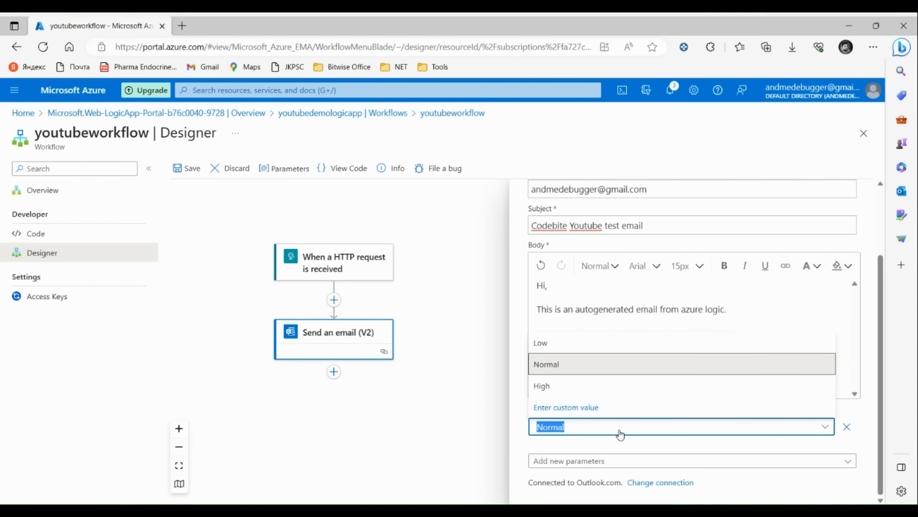
{"action": "left_click", "coordinate": [621, 433]}
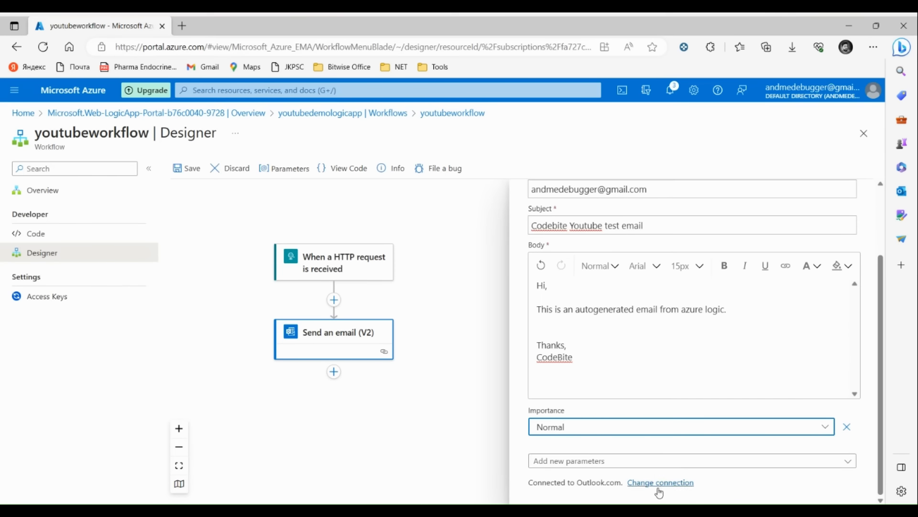
{"action": "scroll", "coordinate": [659, 404], "scroll_direction": "up", "scroll_amount": 2}
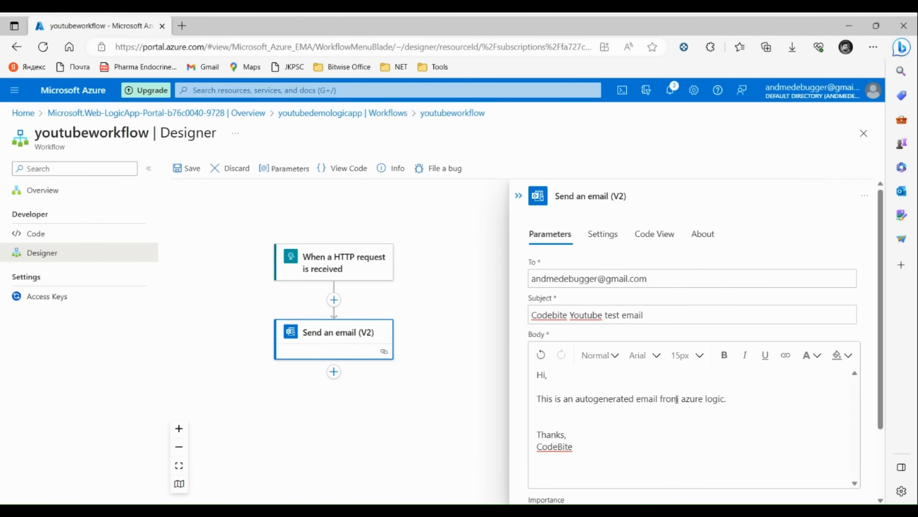
{"action": "scroll", "coordinate": [658, 373], "scroll_direction": "down", "scroll_amount": 2}
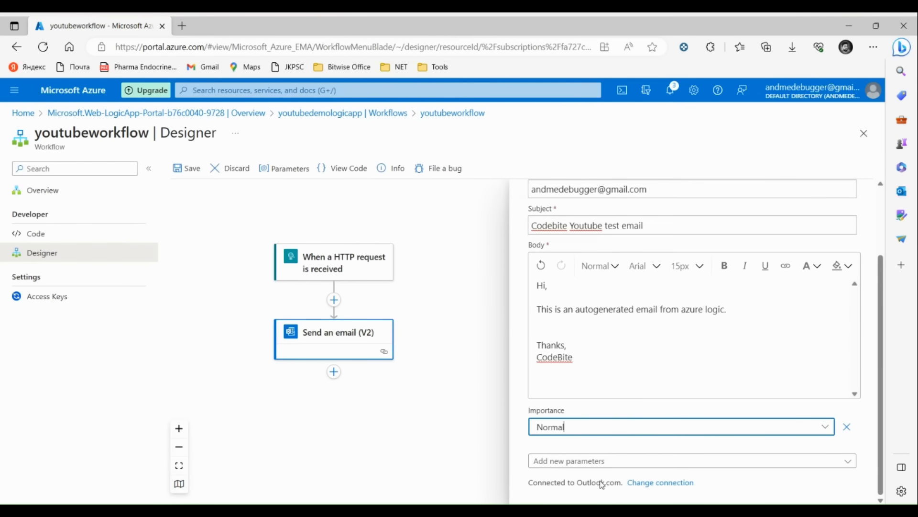
{"action": "scroll", "coordinate": [627, 369], "scroll_direction": "up", "scroll_amount": 2}
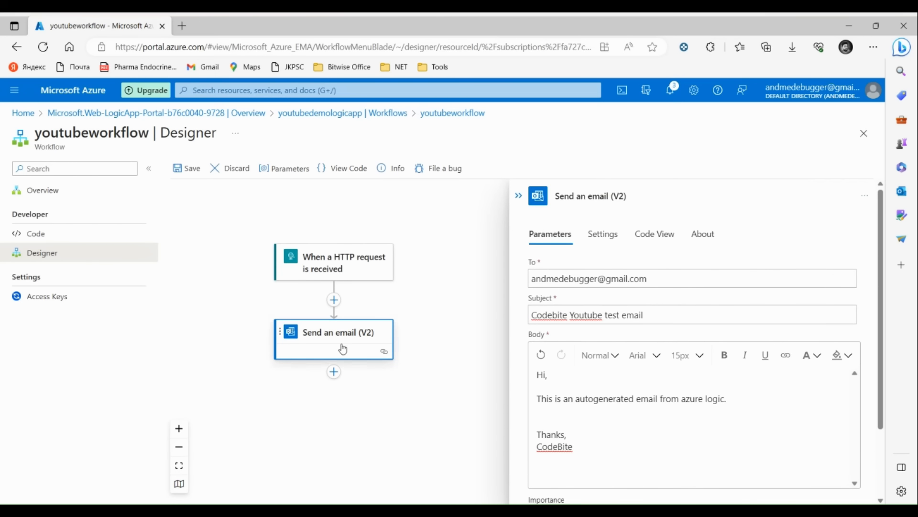
{"action": "left_click", "coordinate": [605, 239]}
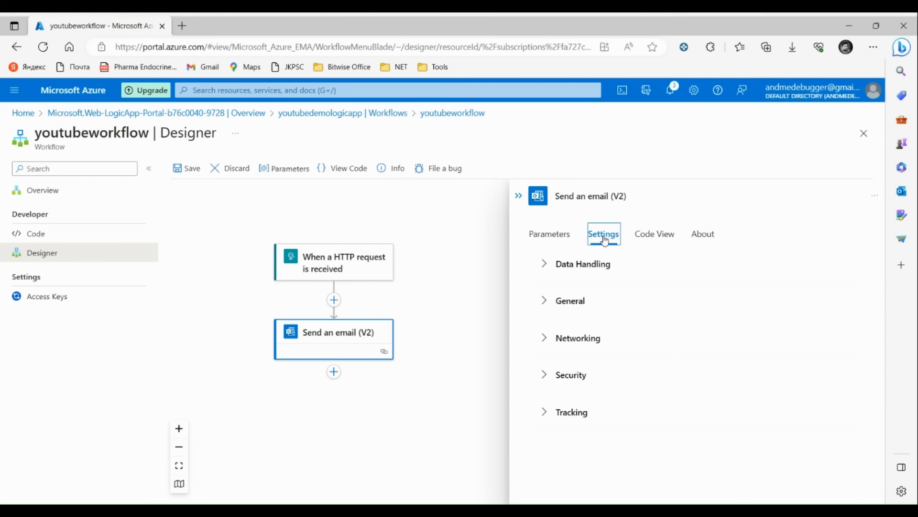
{"action": "left_click", "coordinate": [648, 237]}
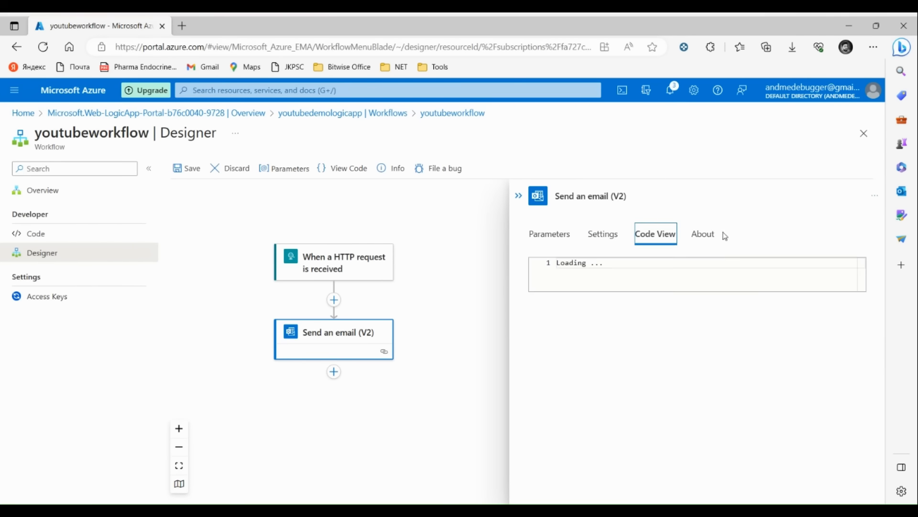
{"action": "left_click", "coordinate": [701, 237]}
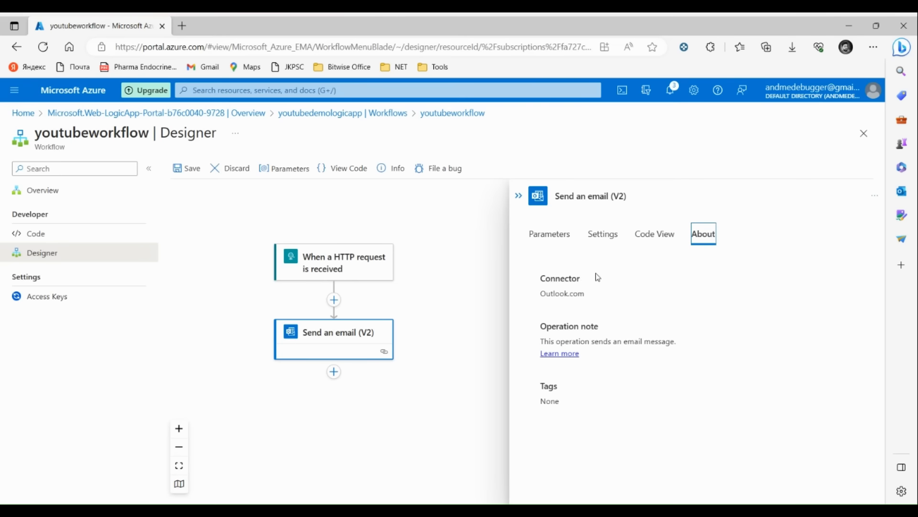
{"action": "left_click", "coordinate": [545, 245]}
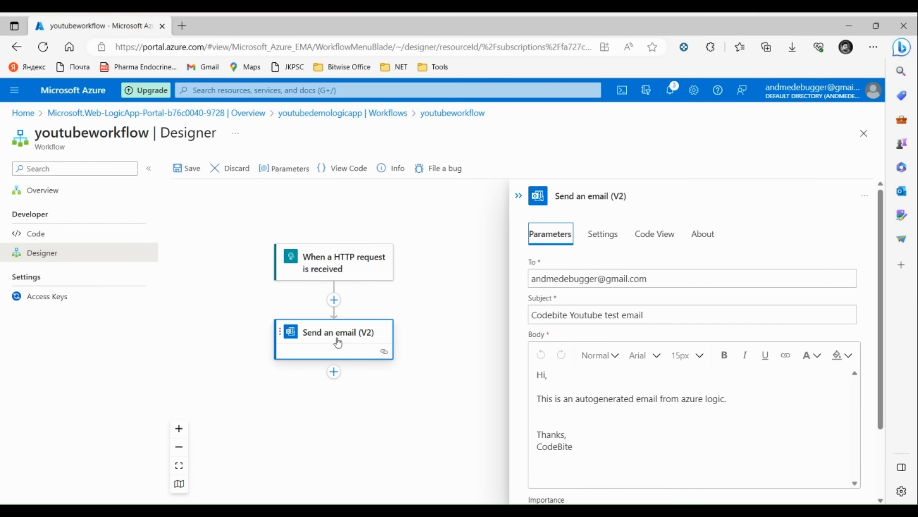
Step: Save the workflow and close the designer
{"action": "left_click", "coordinate": [188, 169]}
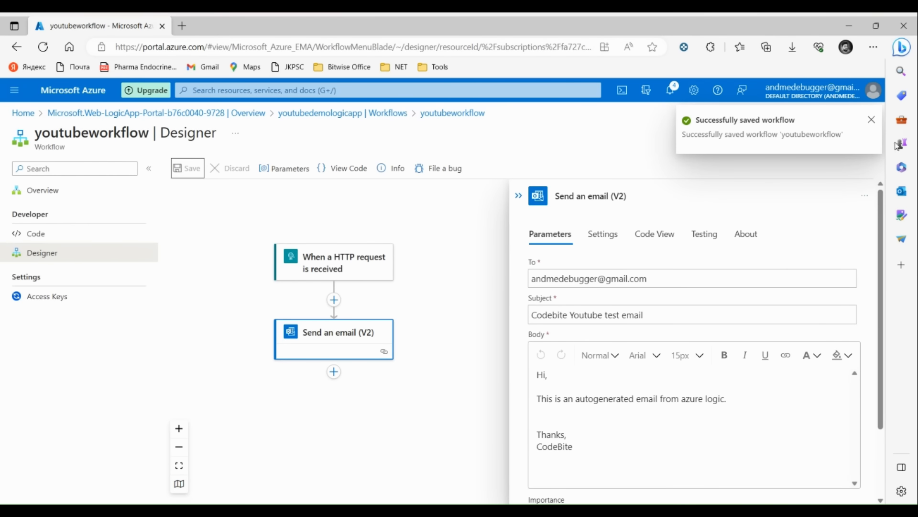
{"action": "left_click", "coordinate": [871, 120]}
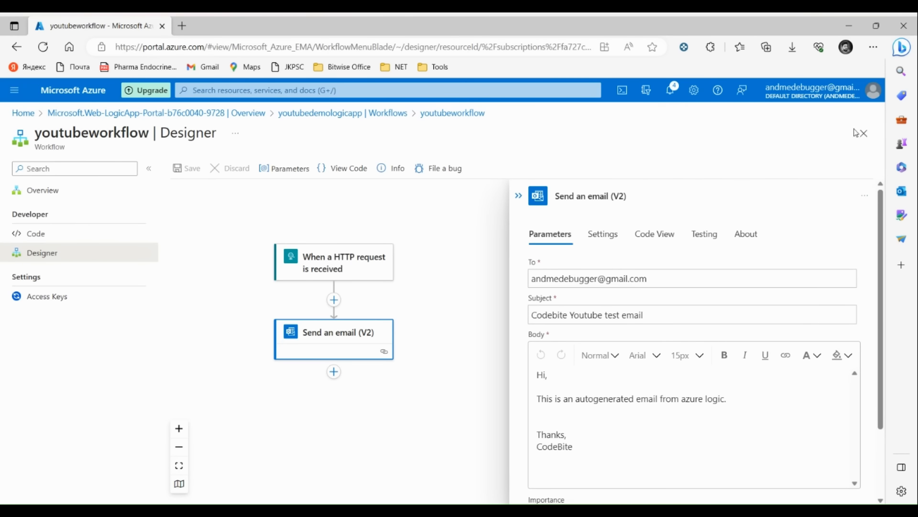
{"action": "left_click", "coordinate": [864, 133]}
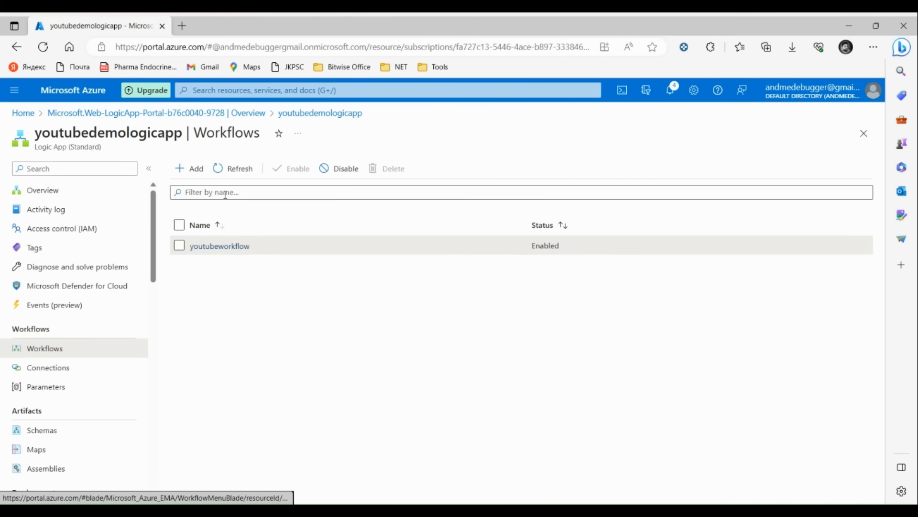
Step: Copy youtubeworkflow's Workflow URL from its overview and open a new browser tab
{"action": "left_click", "coordinate": [207, 243]}
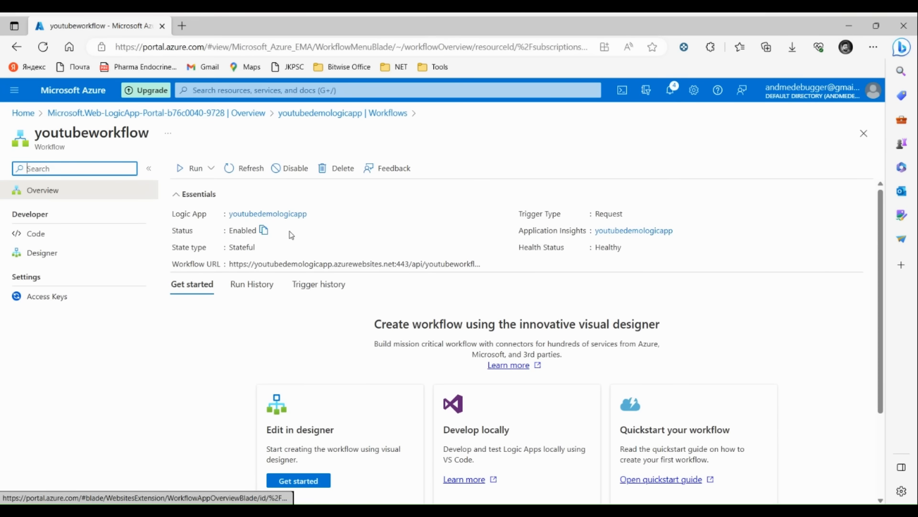
{"action": "mouse_move", "coordinate": [255, 270]}
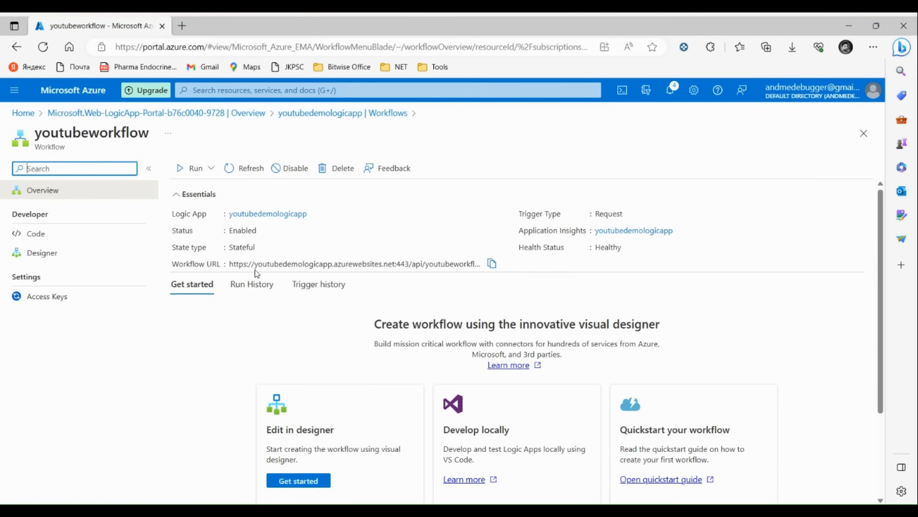
{"action": "left_click", "coordinate": [492, 264]}
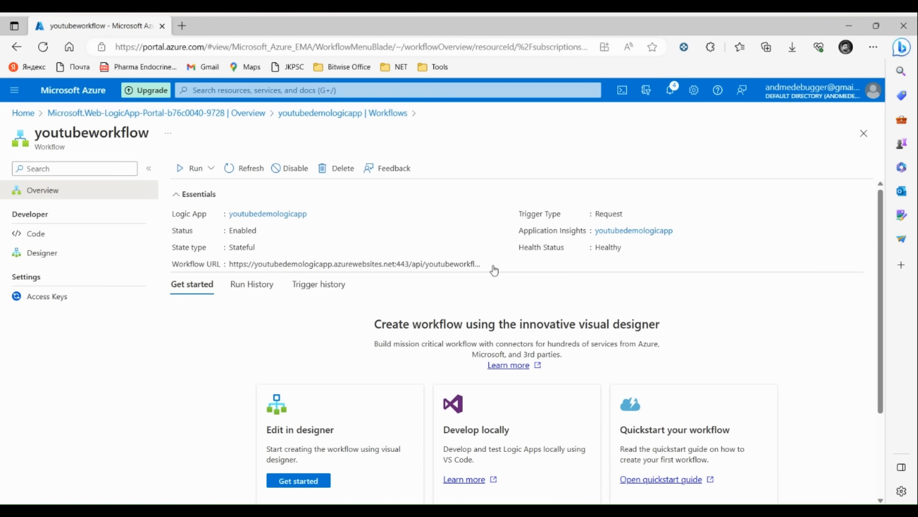
{"action": "left_click", "coordinate": [182, 26]}
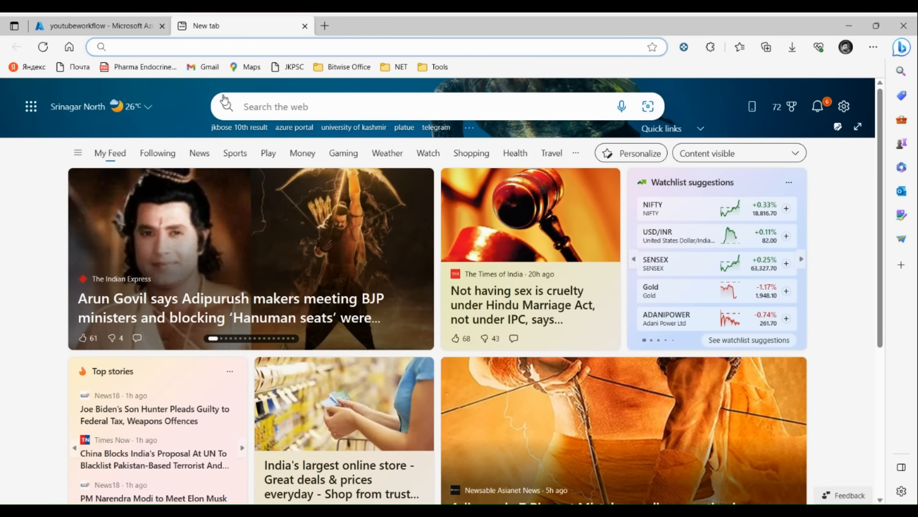
Step: Trigger the workflow by loading its URL, then search 'gmail' in a new tab and go to Gmail
{"action": "key", "text": "ctrl+v"}
{"action": "key", "text": "Return"}
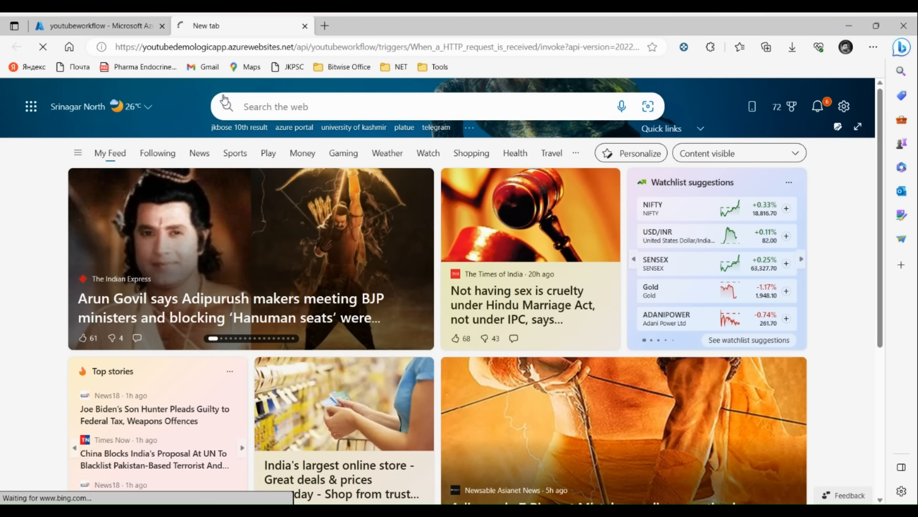
{"action": "key", "text": "ctrl+t"}
{"action": "type", "text": "g"}
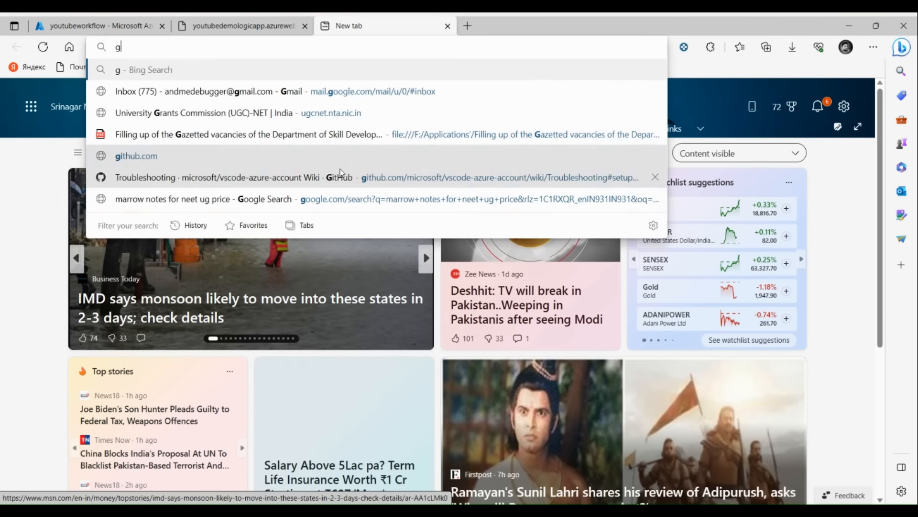
{"action": "type", "text": "mail"}
{"action": "key", "text": "Return"}
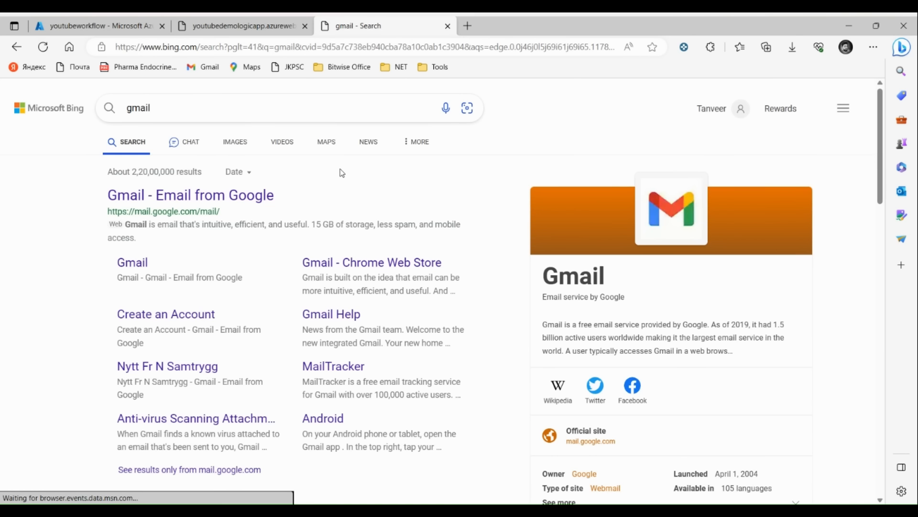
{"action": "left_click", "coordinate": [133, 264]}
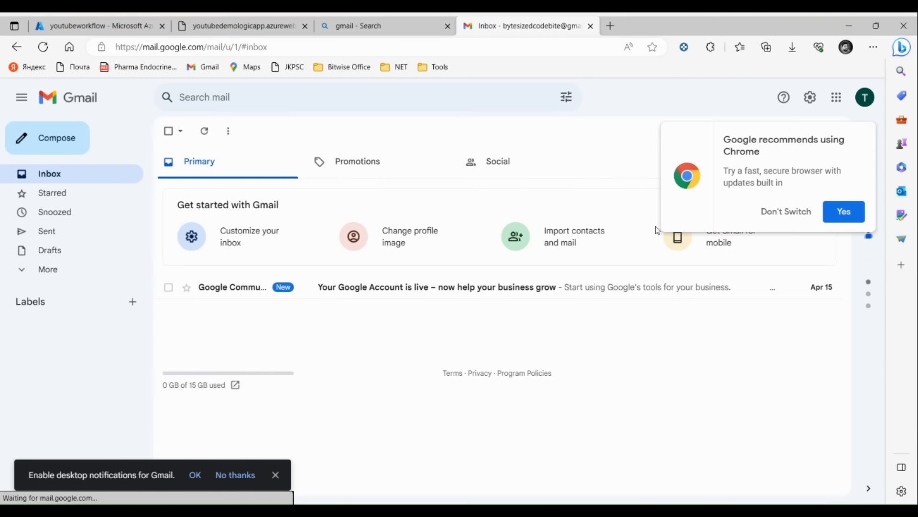
Step: Switch to the recipient's Google account and open the 'Codebite Youtube test email', allowing Gmail link handling
{"action": "left_click", "coordinate": [864, 101]}
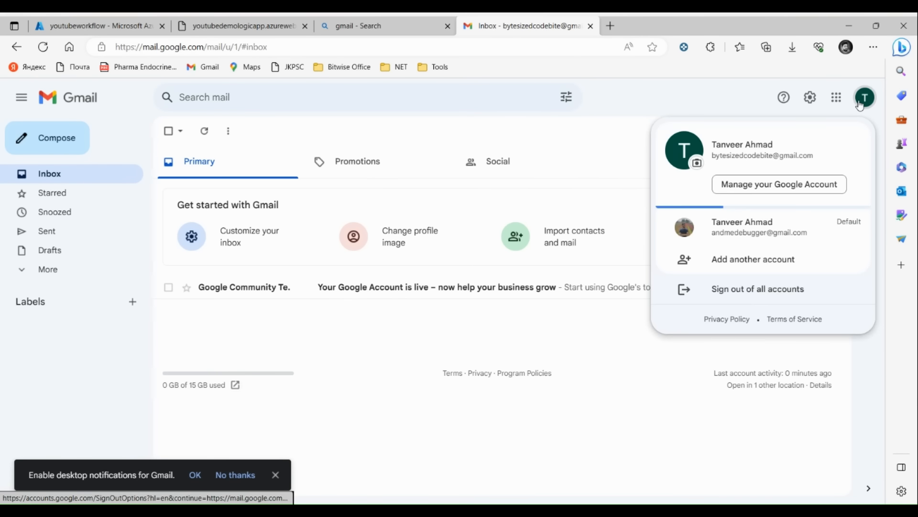
{"action": "left_click", "coordinate": [737, 238]}
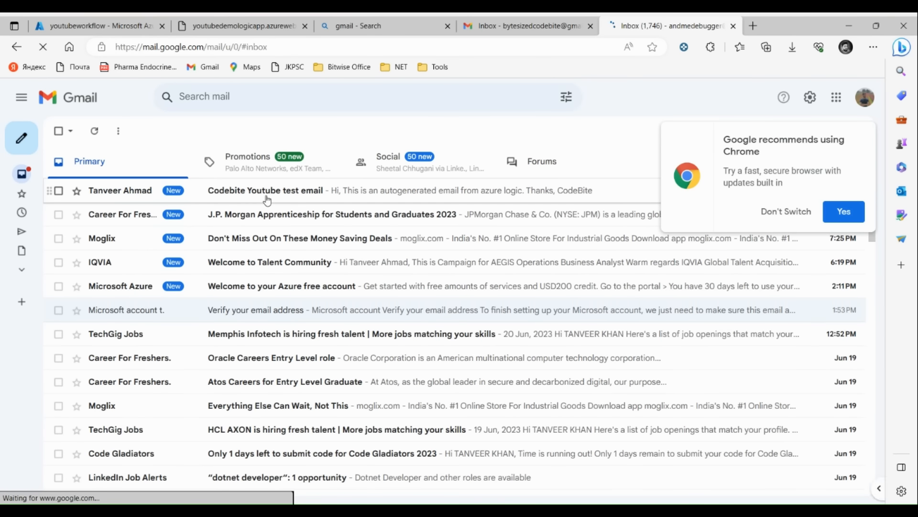
{"action": "left_click", "coordinate": [264, 195]}
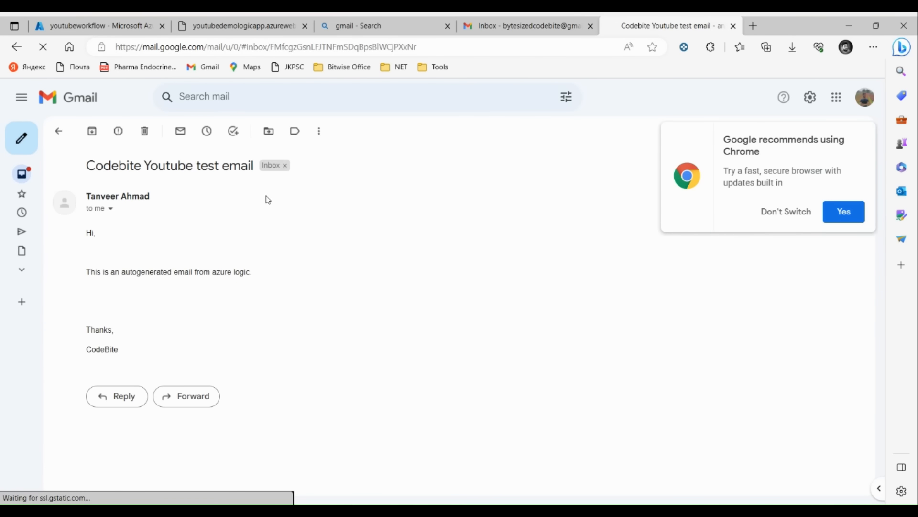
{"action": "left_click", "coordinate": [785, 212]}
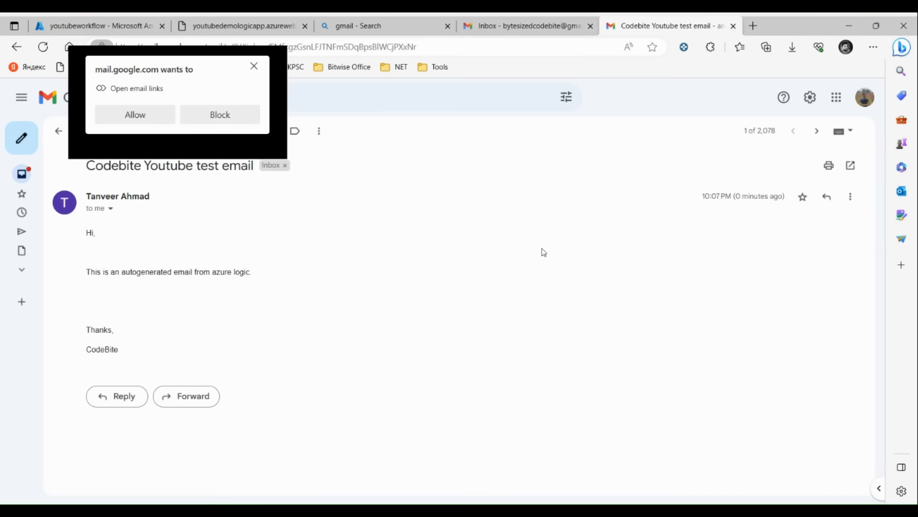
{"action": "left_click", "coordinate": [144, 123]}
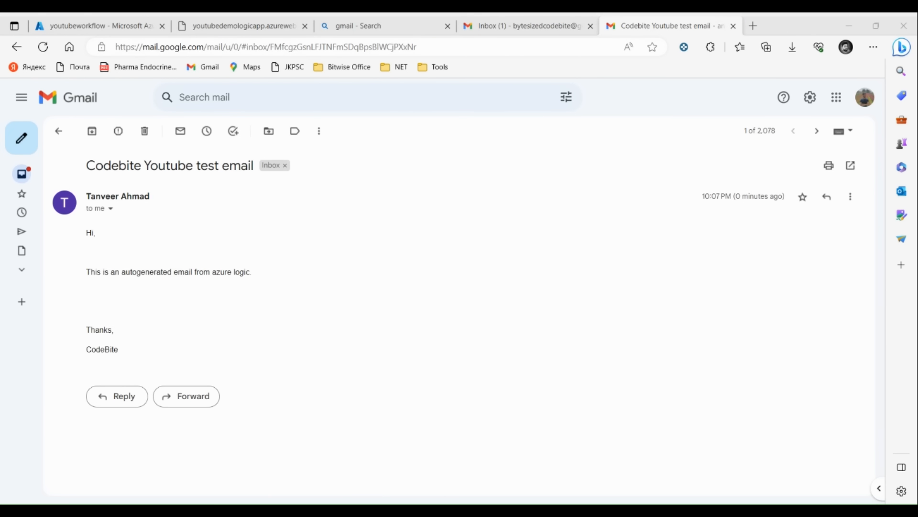